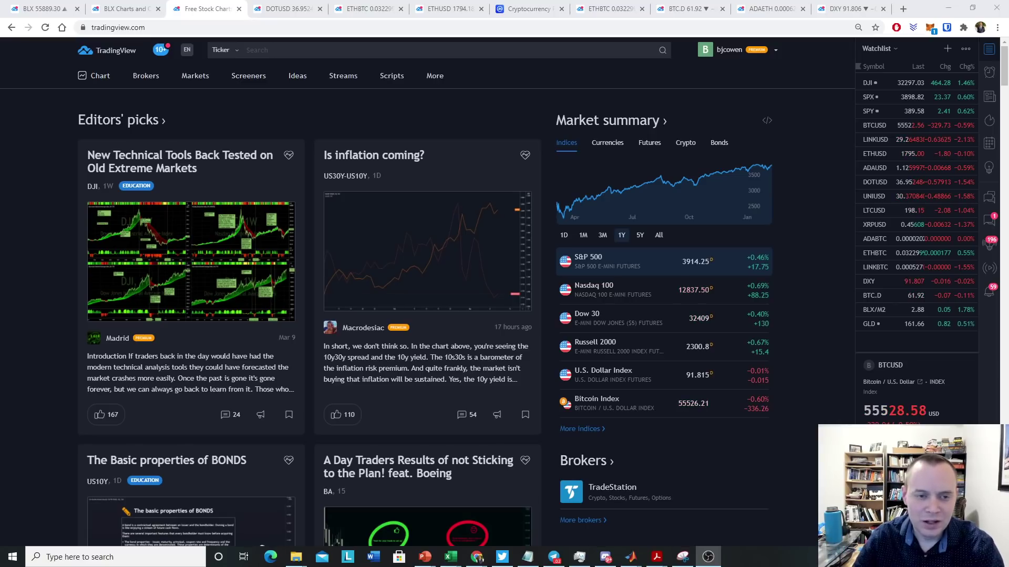
- Search for BTCUSD and open the Bitstamp Bitcoin / U.S. Dollar symbol page
left_click(534, 113)
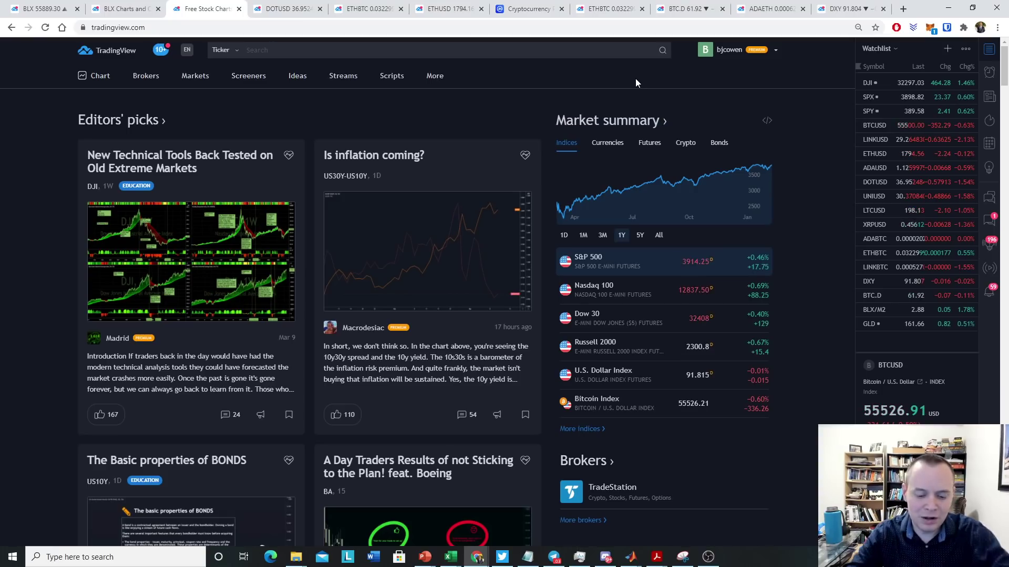
type("BTCUSD")
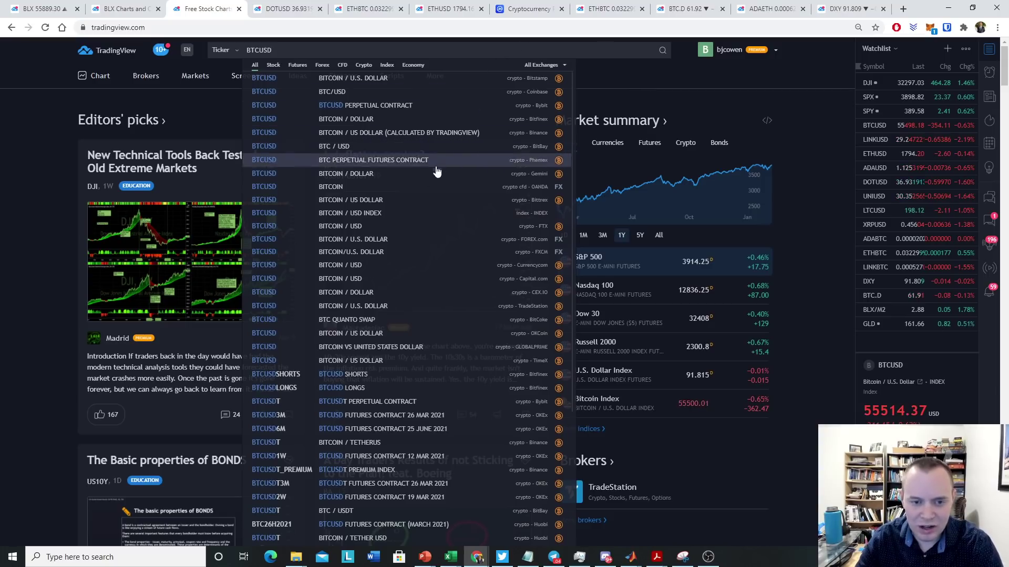
left_click(368, 79)
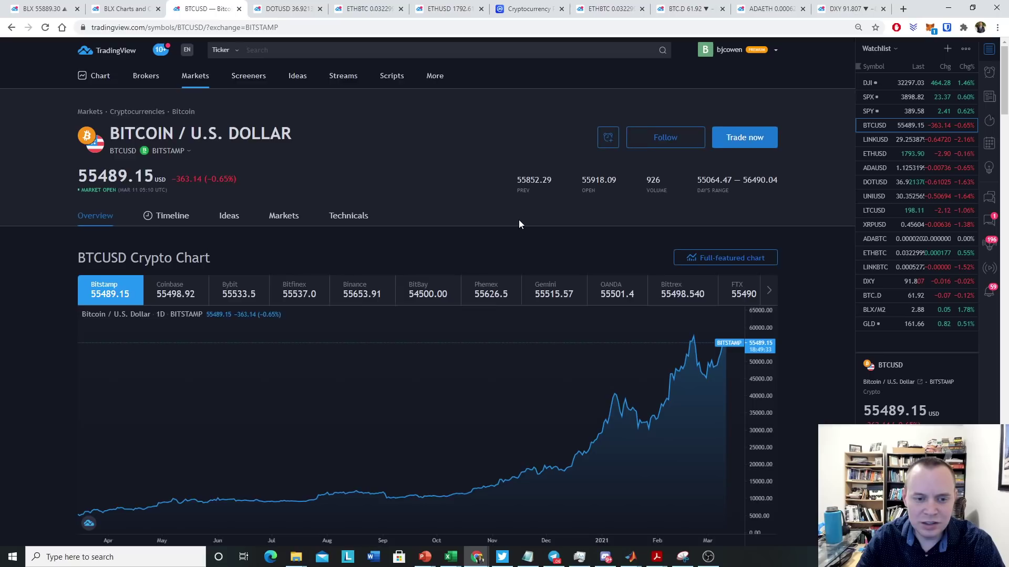
- Browse the BTCUSD Ideas tab, then return to the Overview with its chart
scroll(519, 219, "down", 1)
left_click(238, 171)
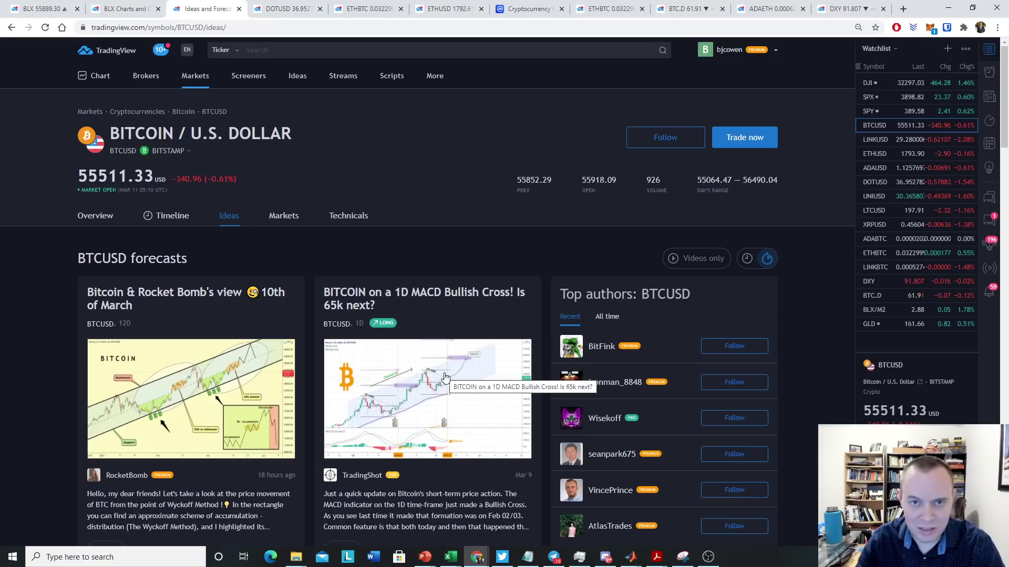
left_click(97, 216)
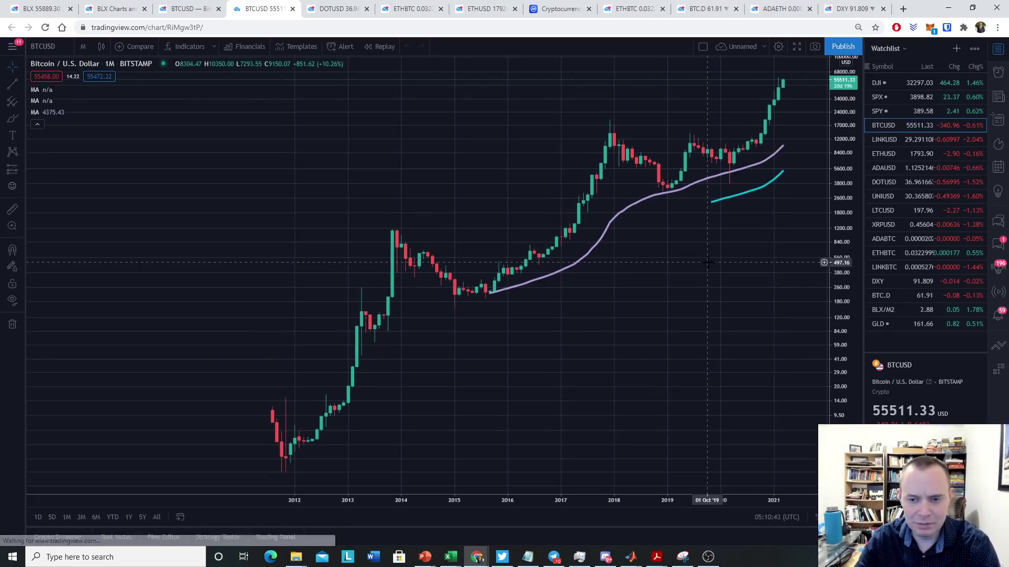
- Remove the purple and cyan moving averages from the monthly BTCUSD chart and pan to show 2022
mouse_move(39, 113)
left_click(87, 113)
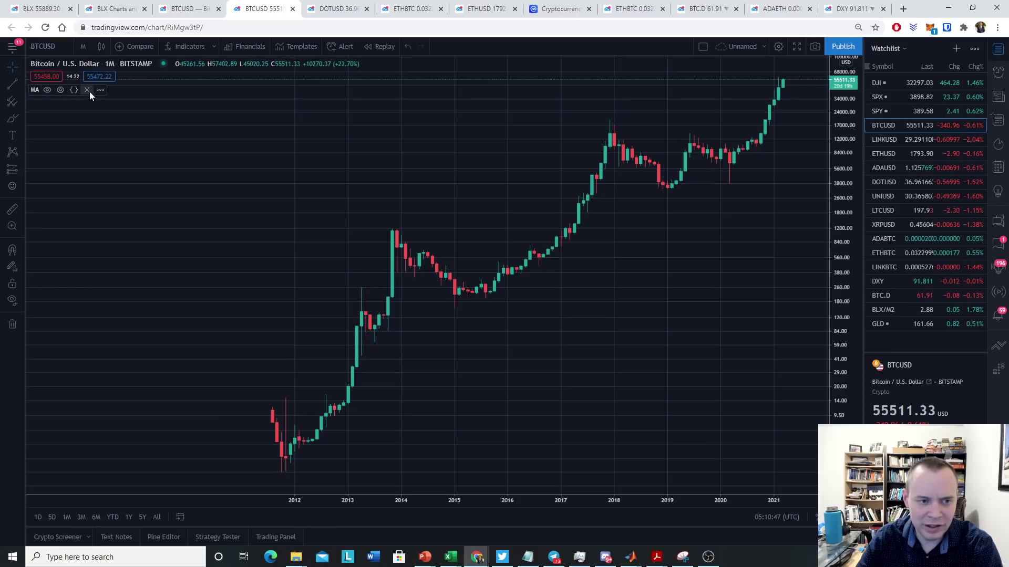
left_click(86, 91)
scroll(672, 243, "up", 1)
scroll(587, 290, "up", 1)
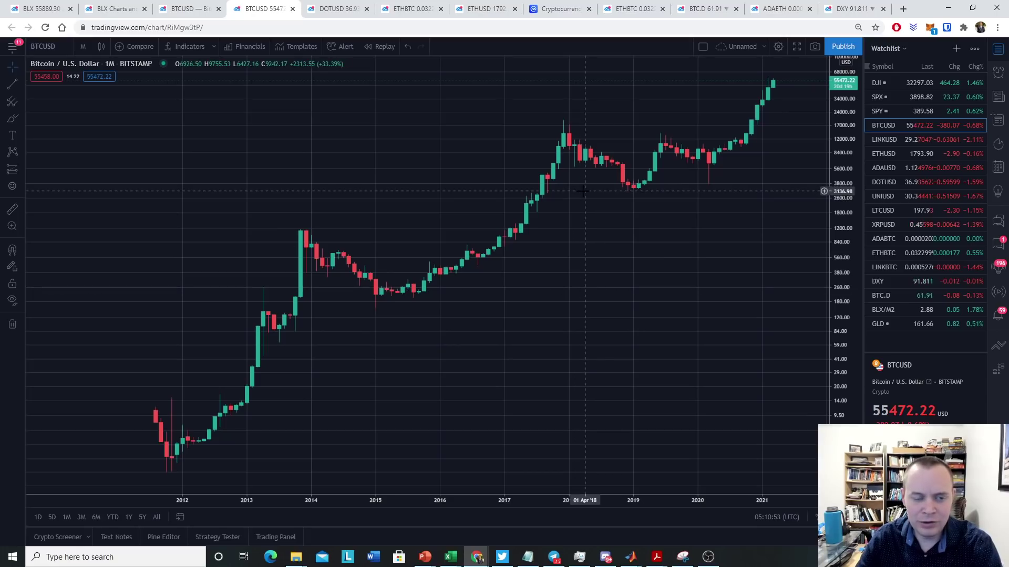
left_click_drag(572, 207, 539, 207)
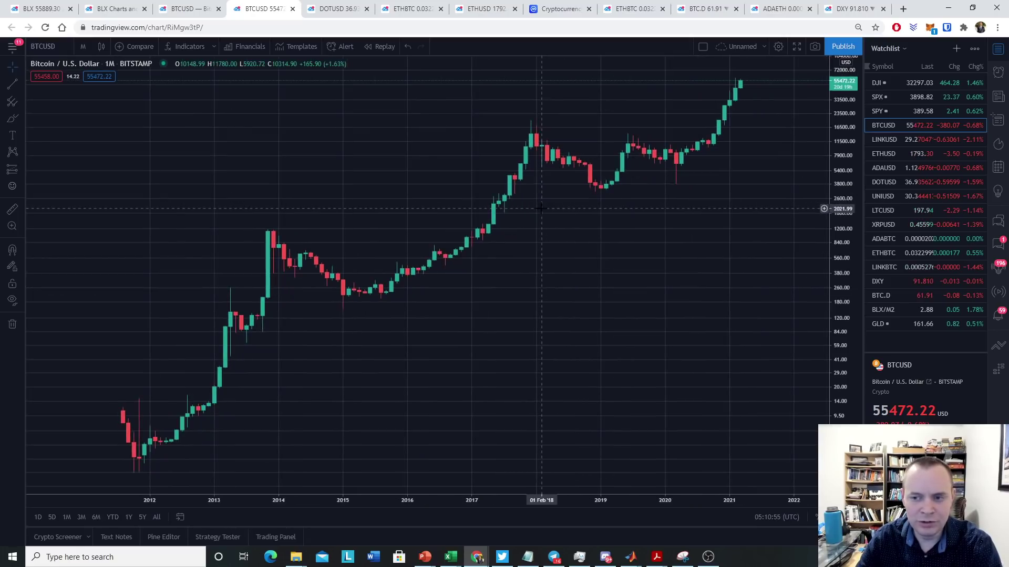
- Load the BLX BraveNewCoin Liquid Index chart and remove its price-range drawings
left_click(38, 45)
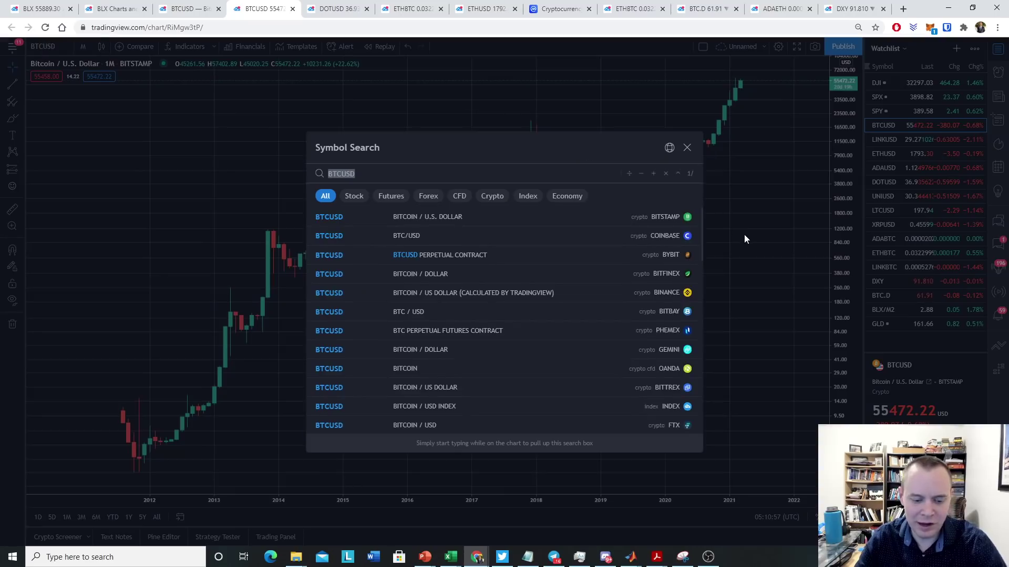
type("BLX")
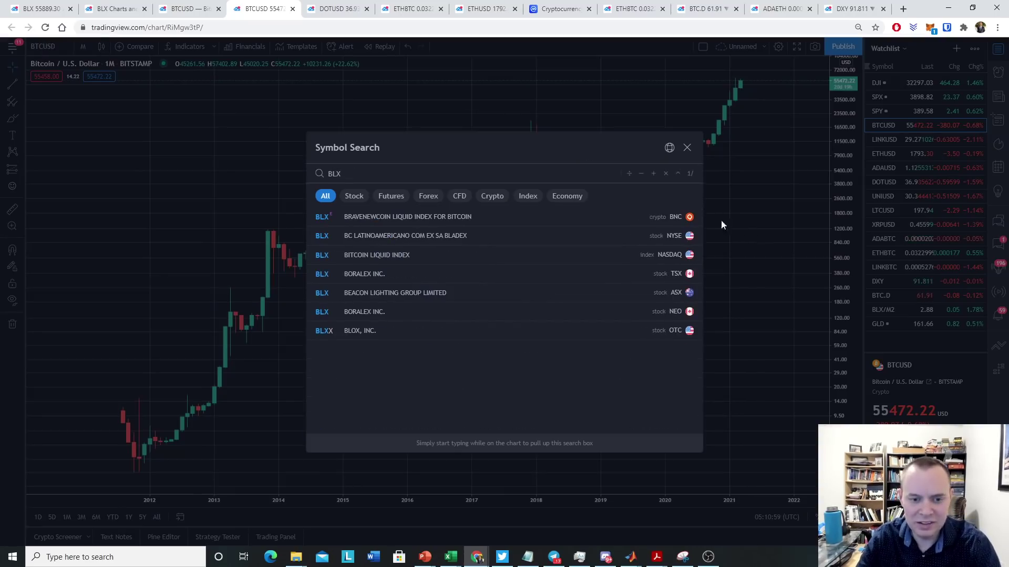
left_click(385, 219)
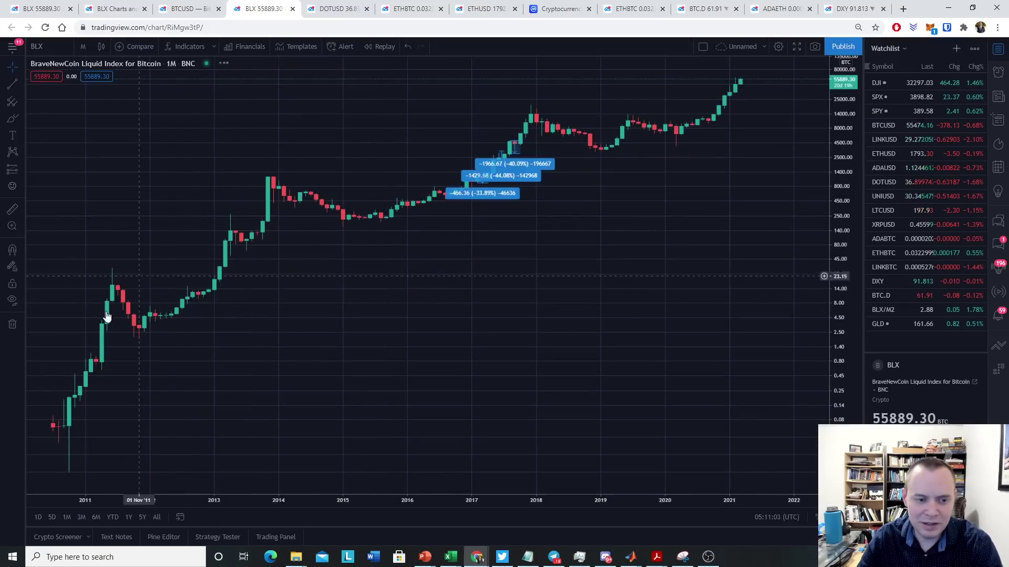
right_click(340, 263)
left_click(406, 459)
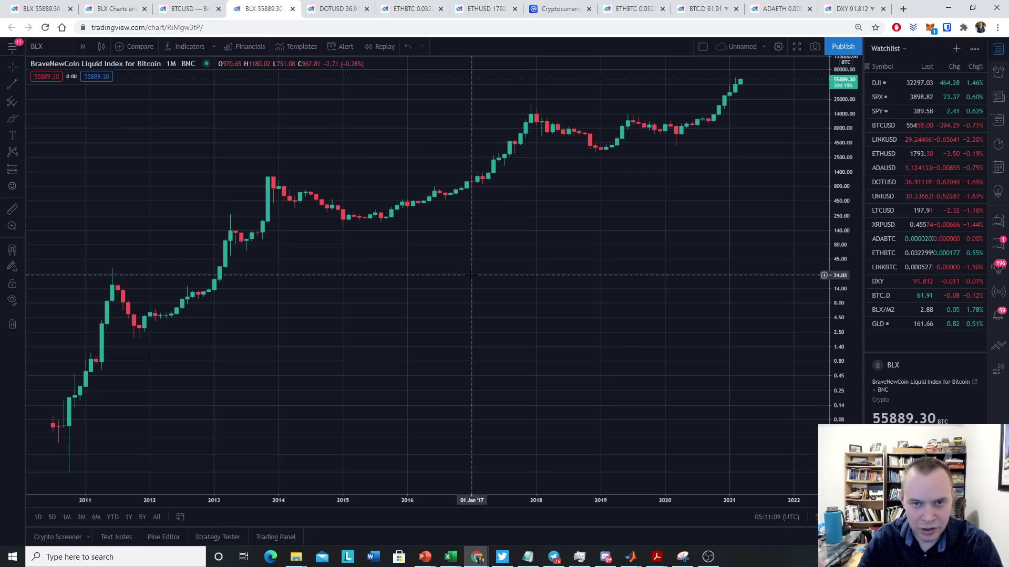
- Replace the symbol with the INDEX:BTCUSD Bitcoin index
left_click(33, 44)
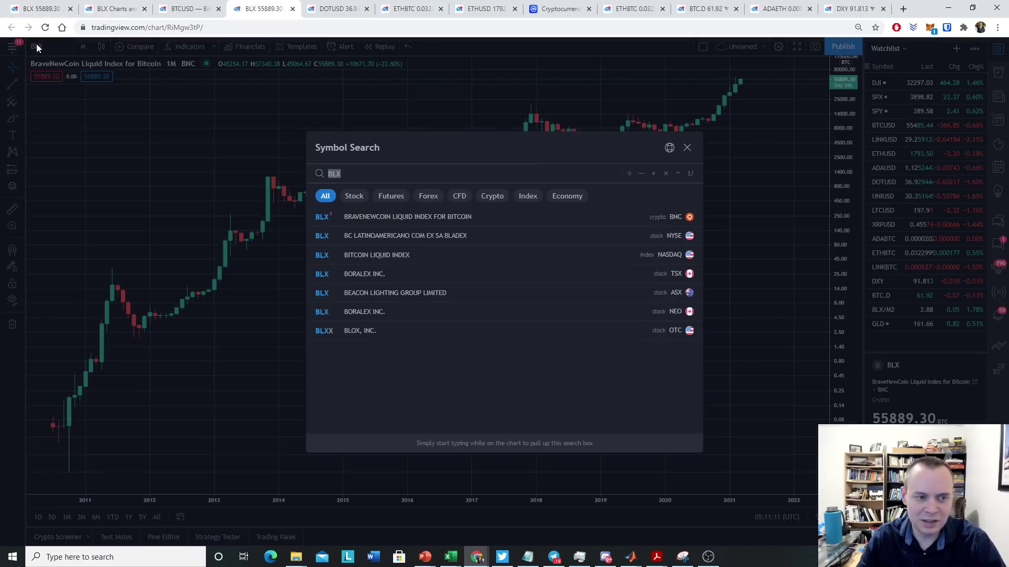
key("BackSpace")
type("INDEX:")
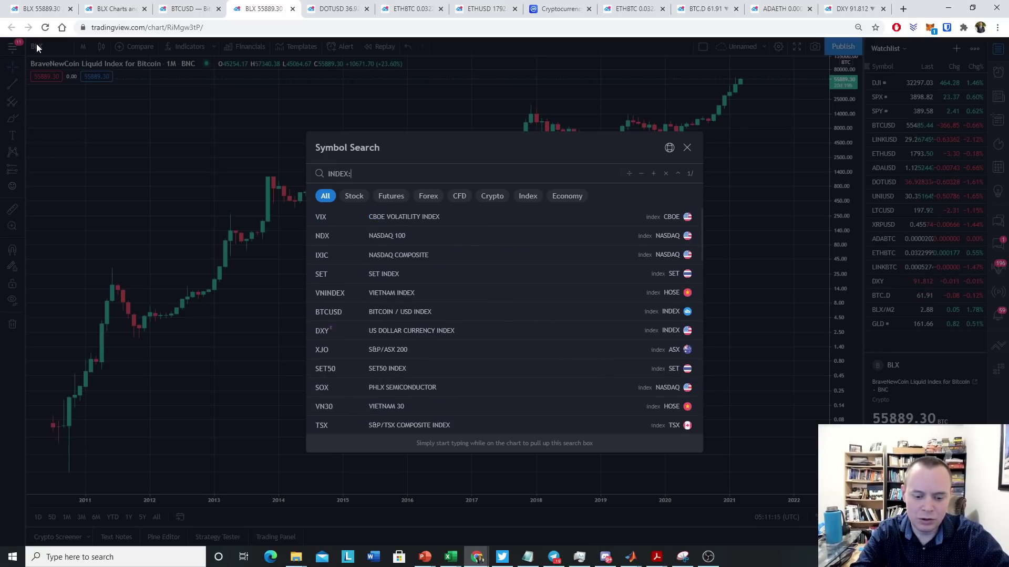
type("BTC")
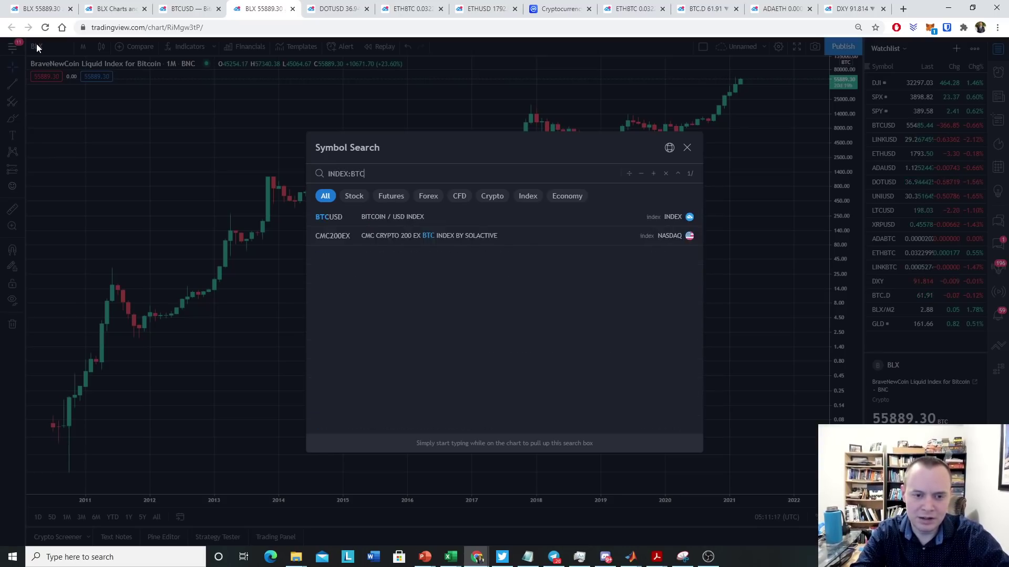
type("USD")
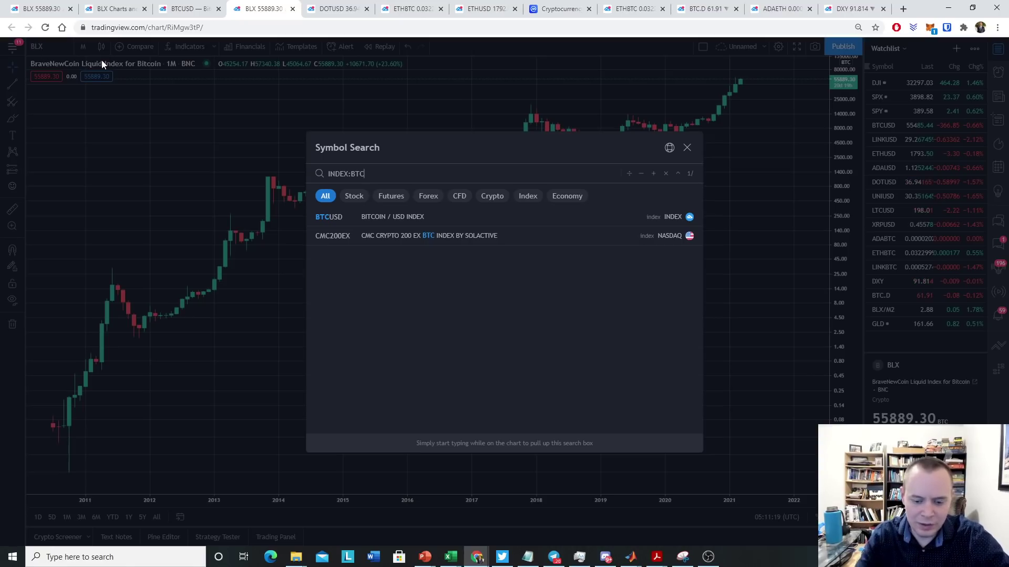
left_click(417, 222)
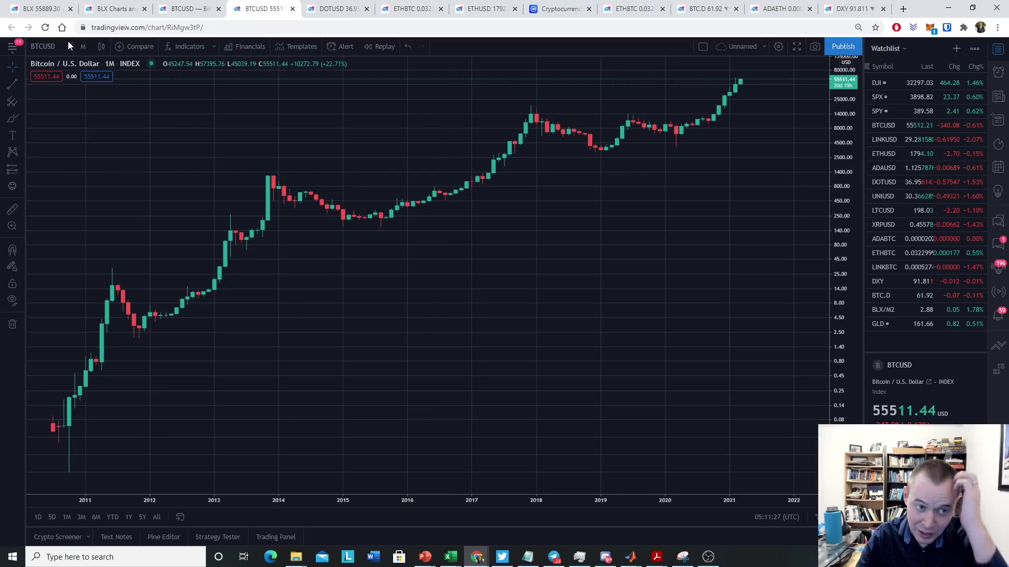
- Try the Bitcoin index on 1-day and then 2-hour candles
left_click(83, 46)
left_click(101, 347)
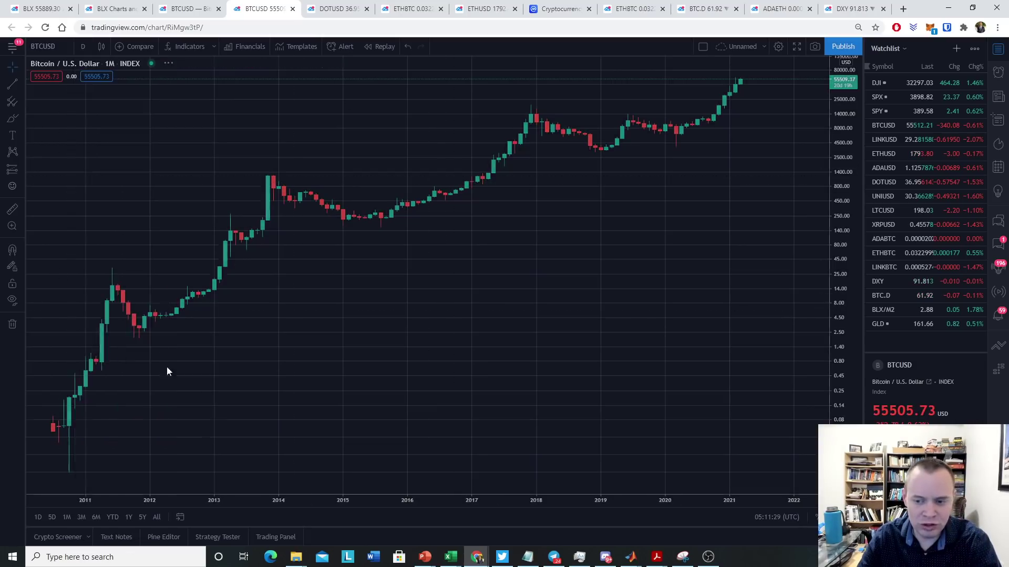
scroll(399, 273, "down", 10)
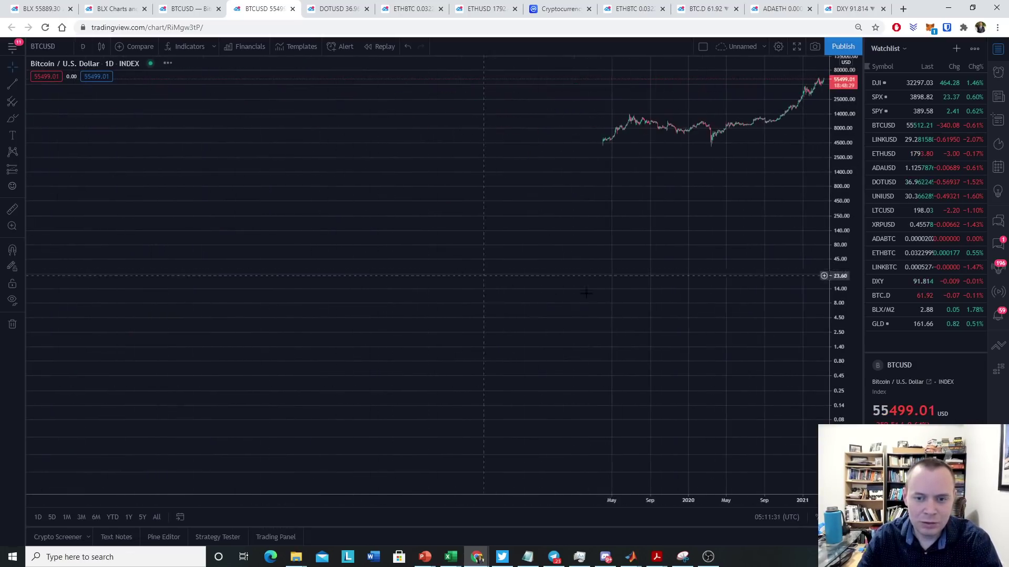
left_click(82, 46)
left_click(90, 282)
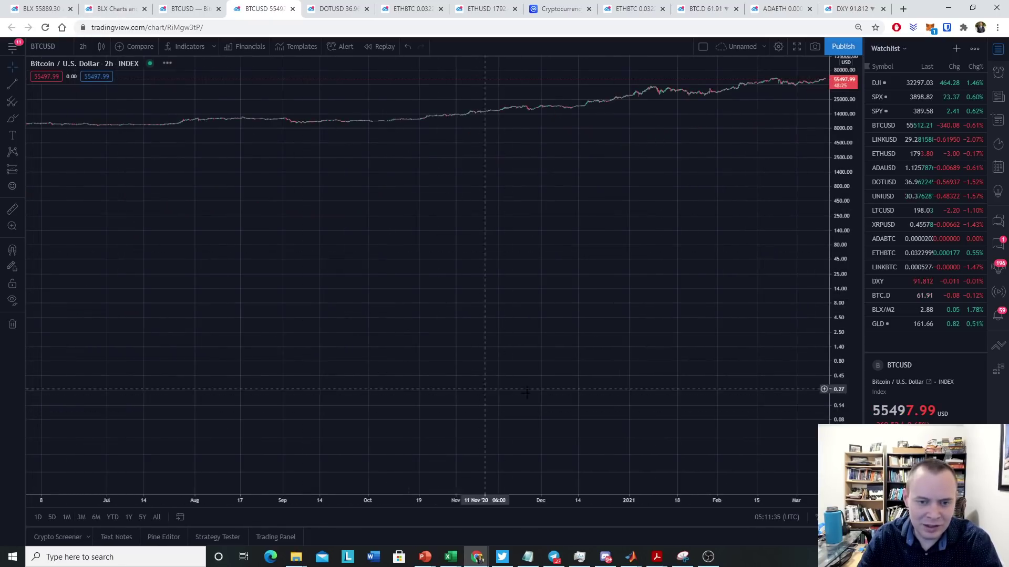
left_click_drag(568, 173, 420, 174)
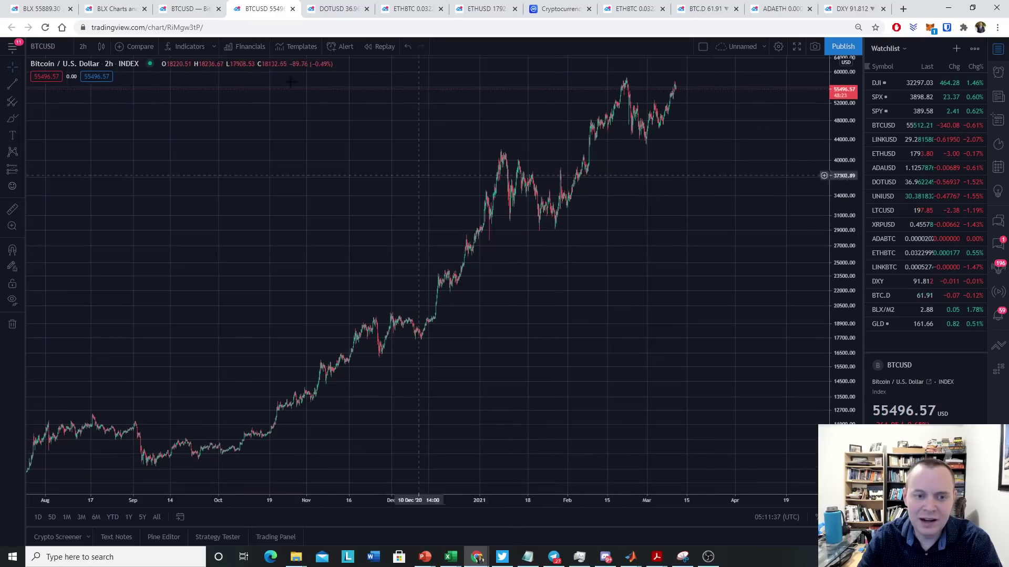
- Switch to 1-week candles and zoom out to cover 2011 through 2021
left_click(83, 47)
left_click(98, 388)
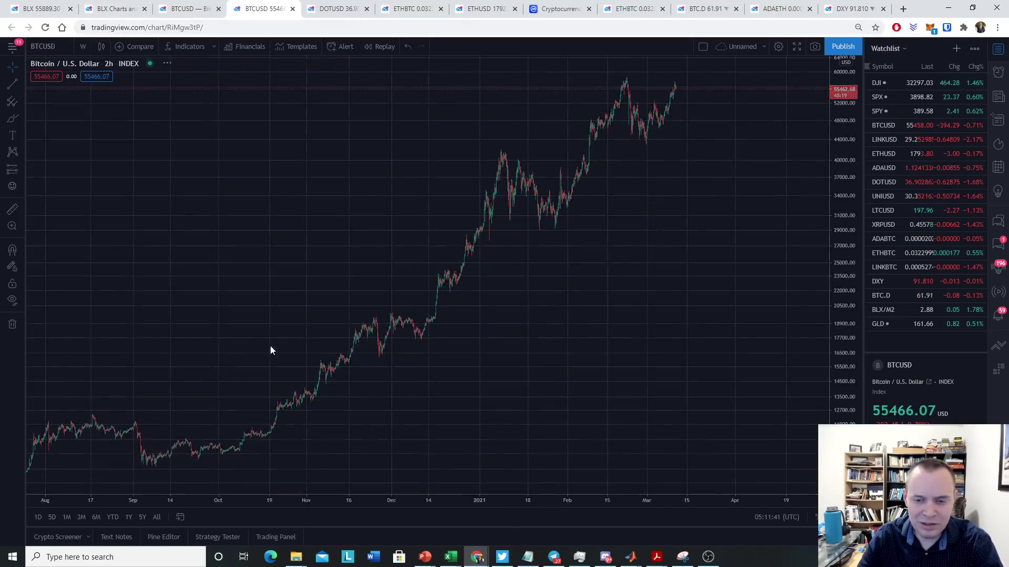
scroll(707, 362, "up", 5)
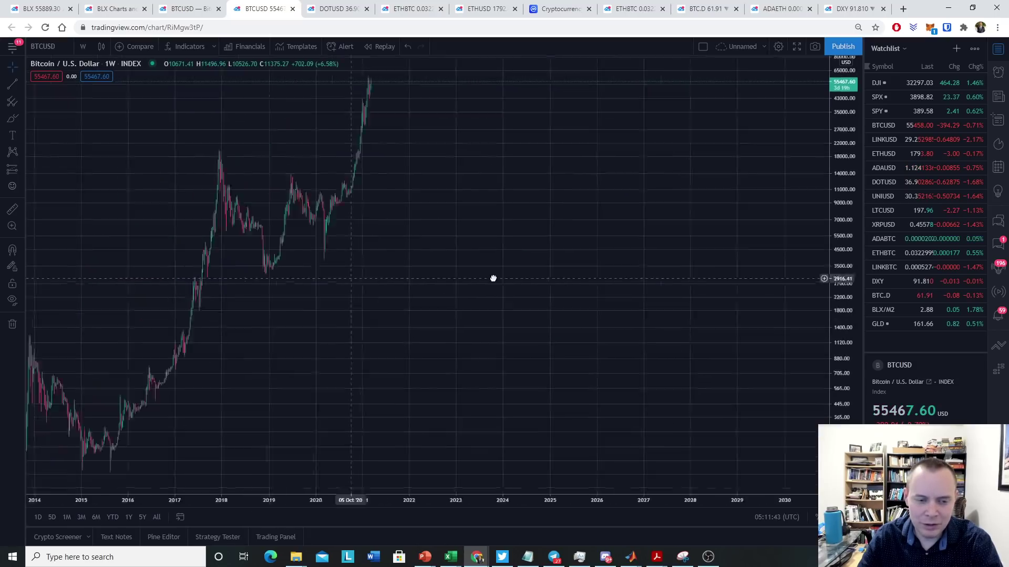
scroll(710, 260, "up", 2)
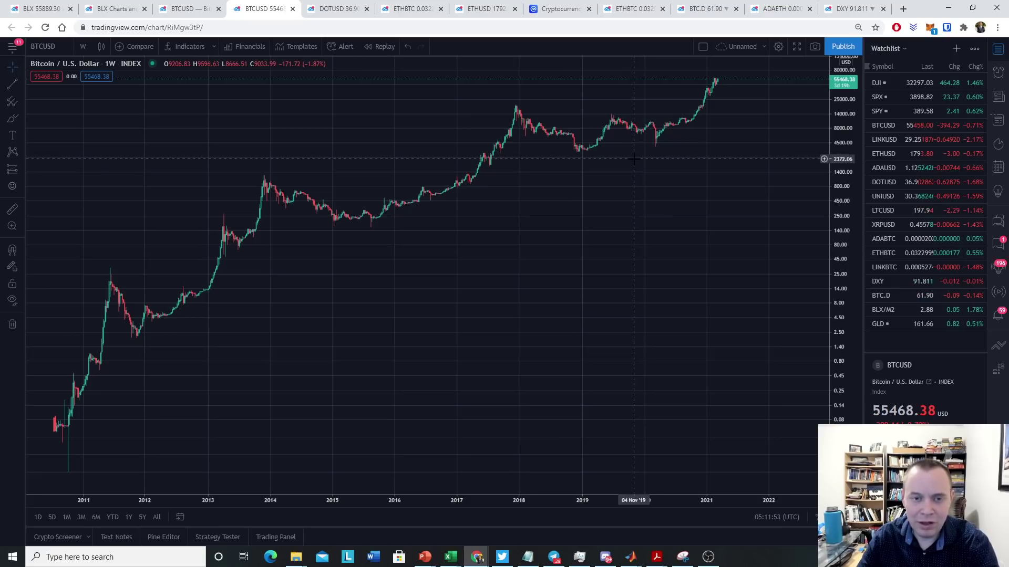
left_click(167, 48)
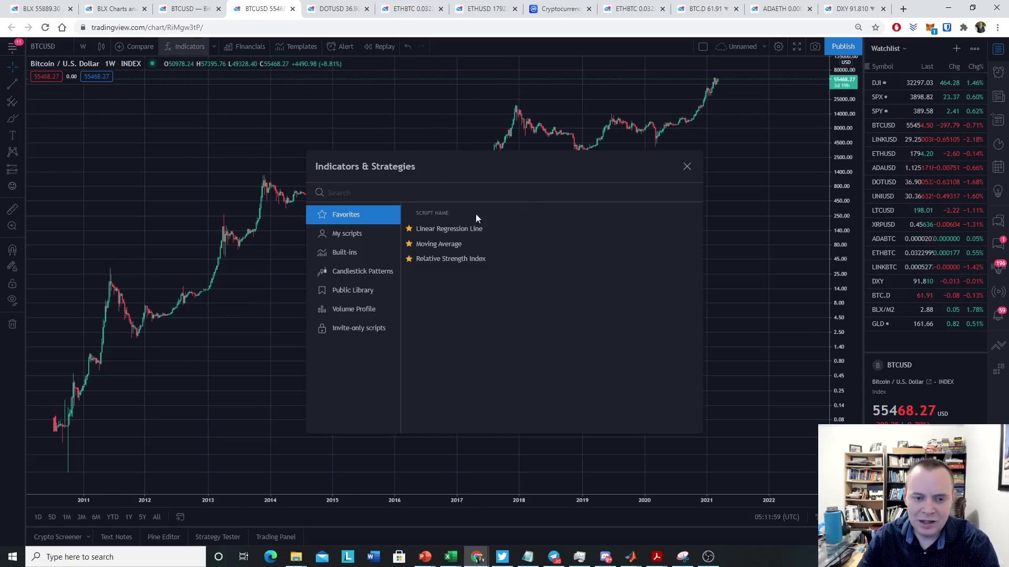
left_click(355, 292)
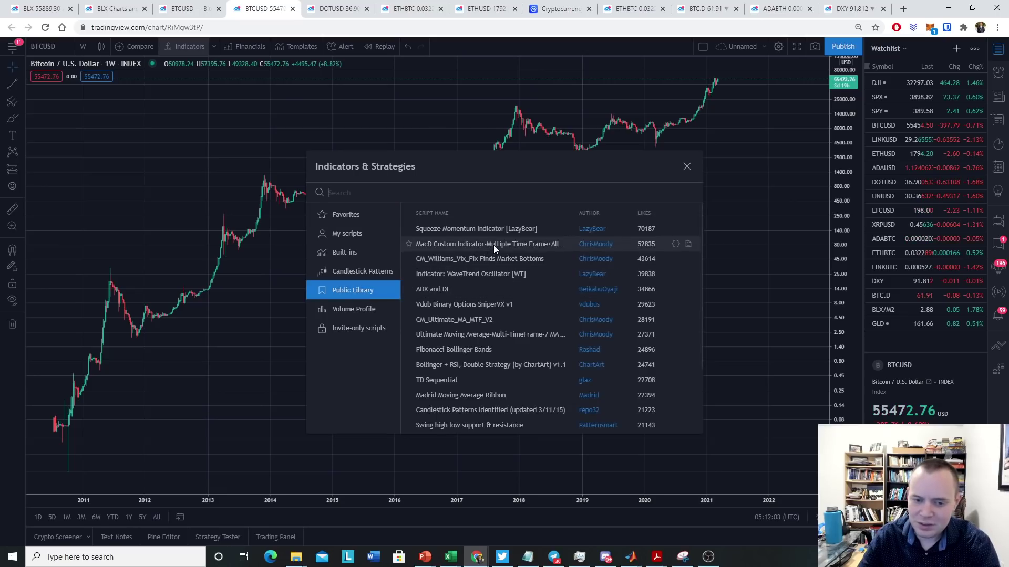
scroll(494, 245, "down", 15)
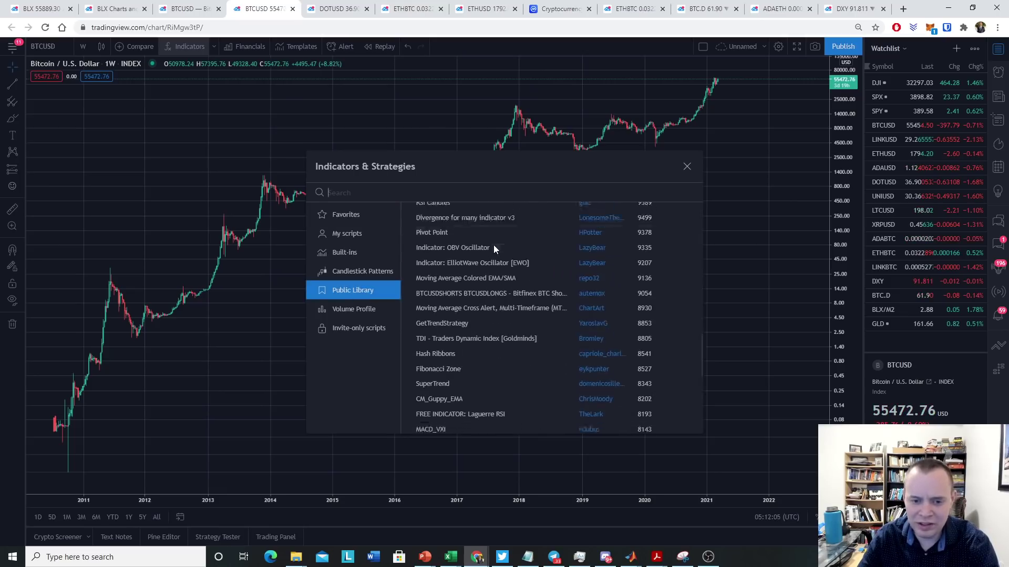
scroll(493, 245, "down", 10)
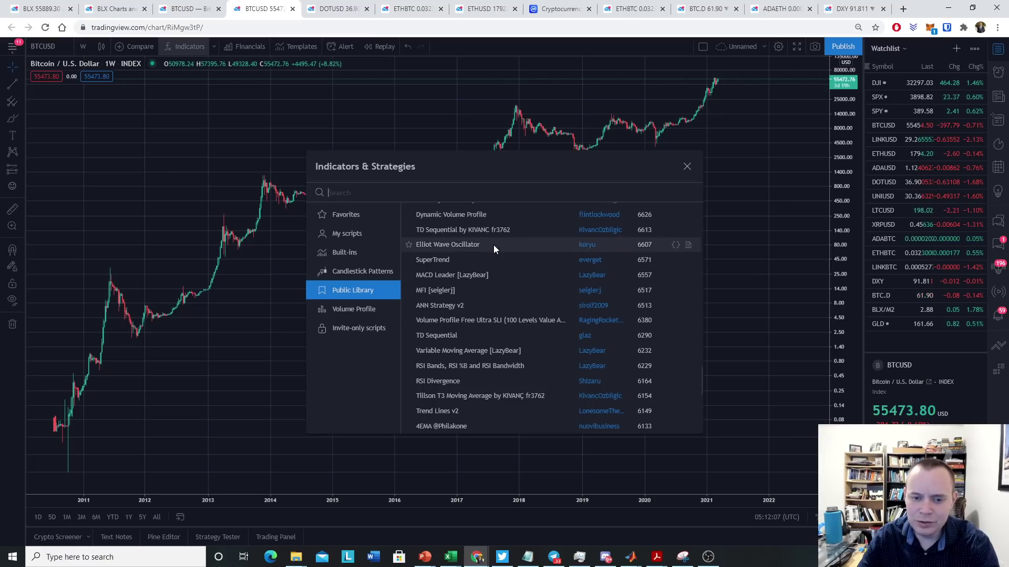
scroll(494, 245, "down", 8)
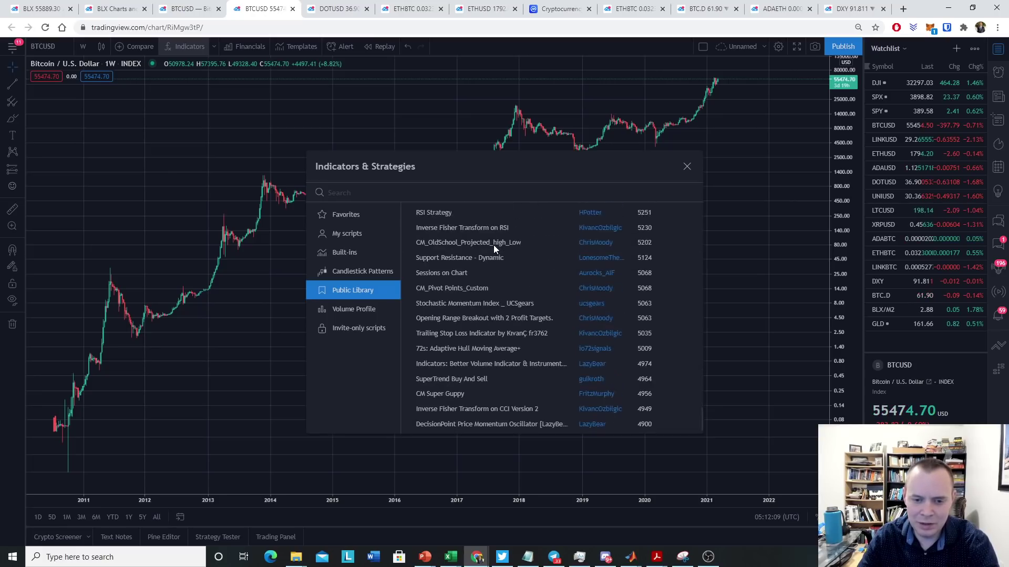
scroll(493, 244, "down", 1)
scroll(493, 245, "down", 7)
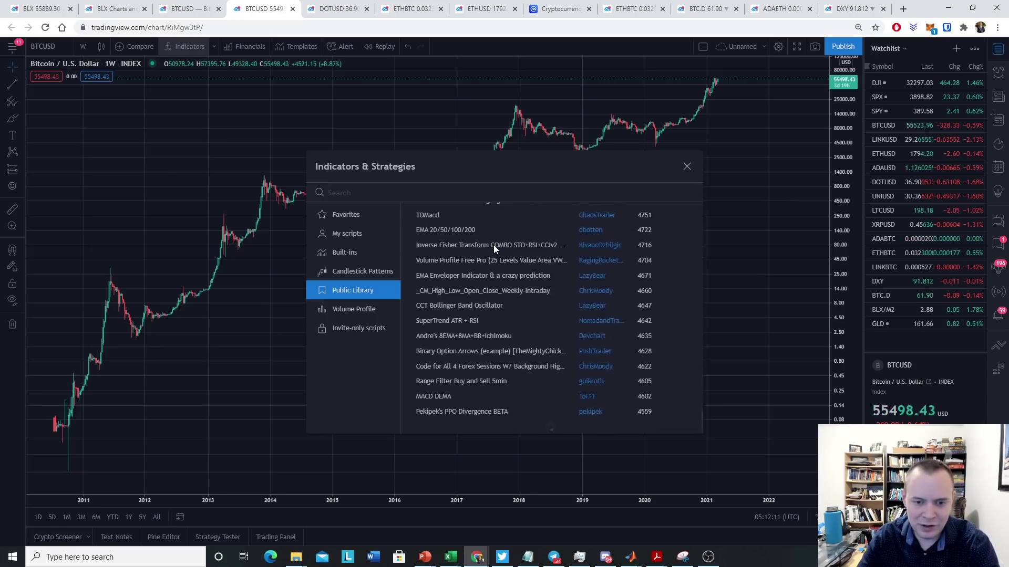
scroll(494, 245, "down", 10)
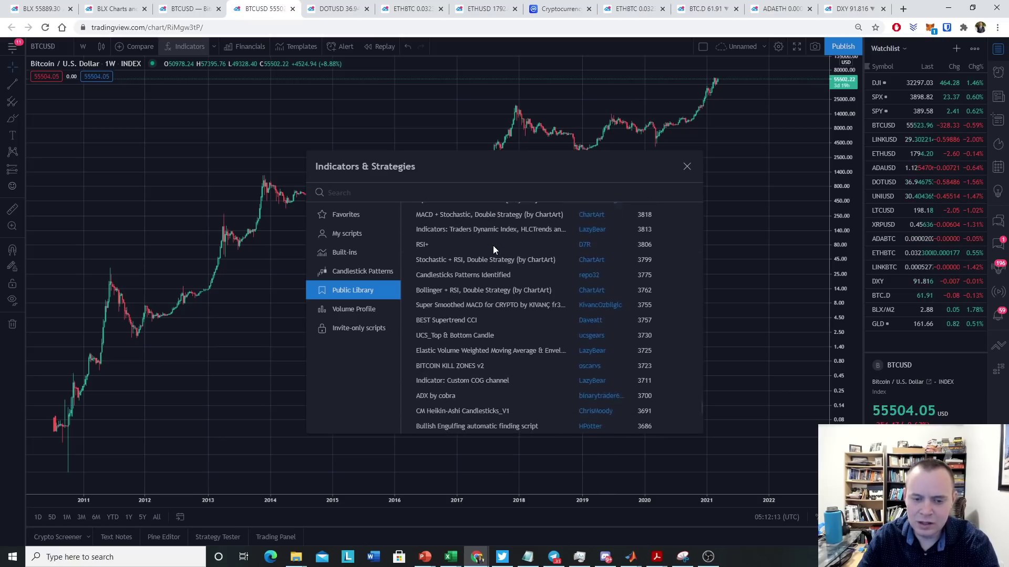
scroll(493, 244, "down", 6)
scroll(492, 245, "down", 3)
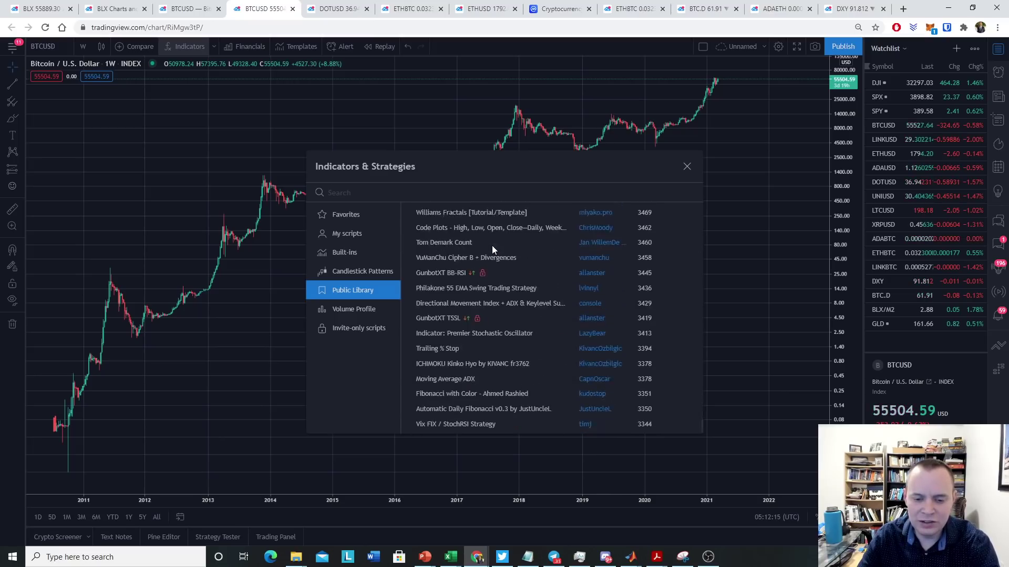
scroll(492, 245, "down", 1)
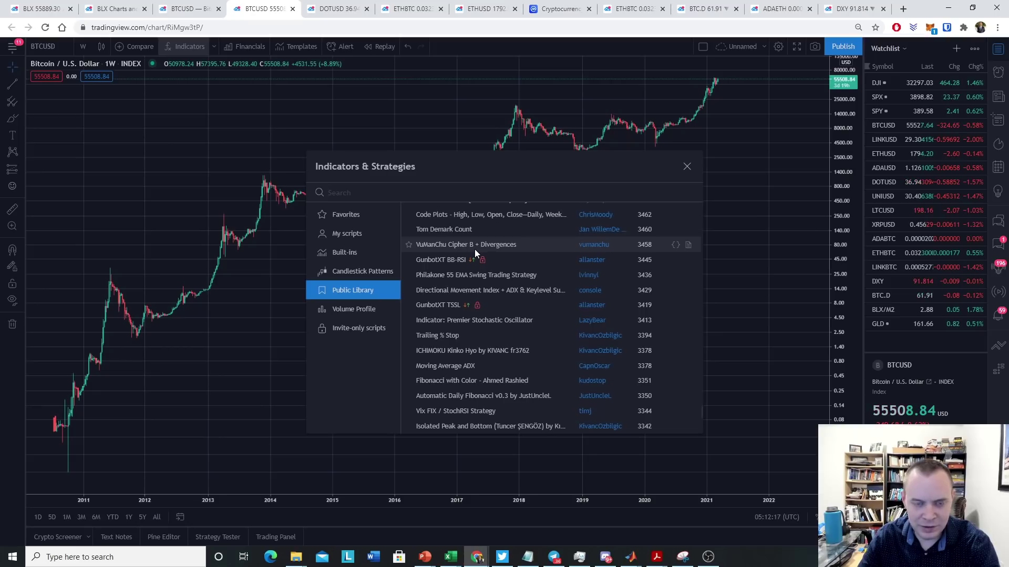
- Search 'MA', add the built-in Moving Average to the weekly chart, and close the library
type("m")
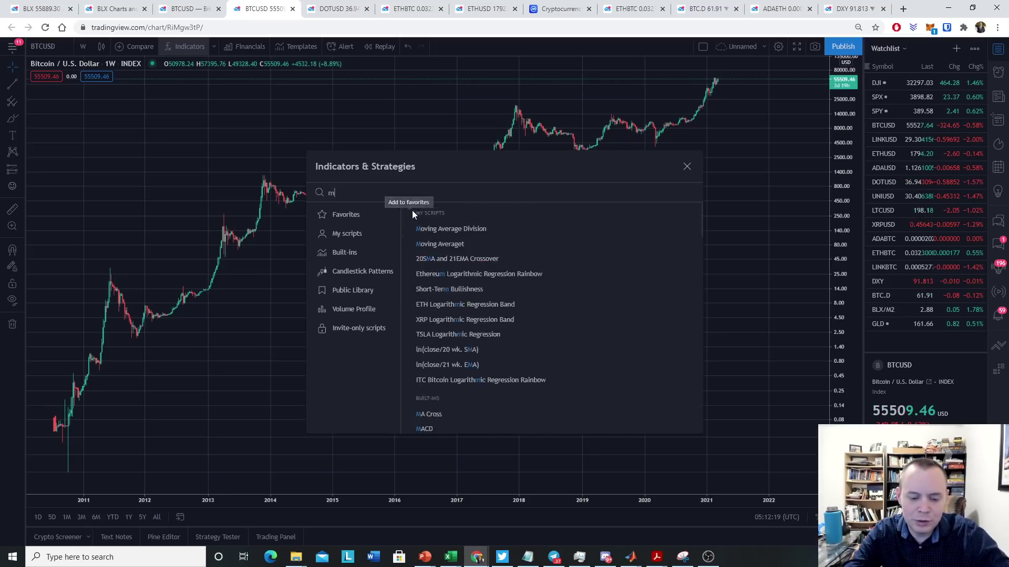
type("oving average")
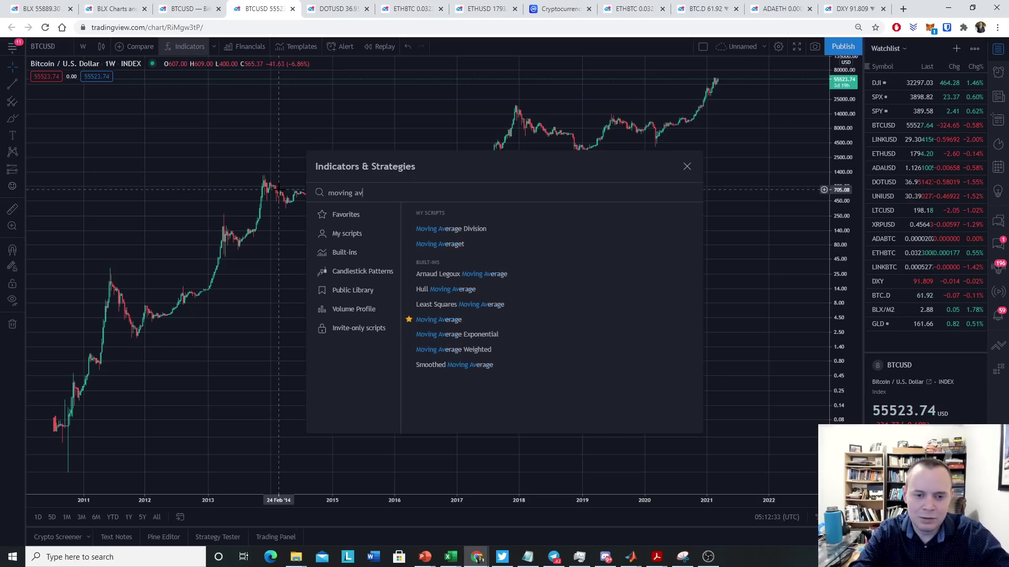
key("ctrl+a")
key("BackSpace")
type("MA")
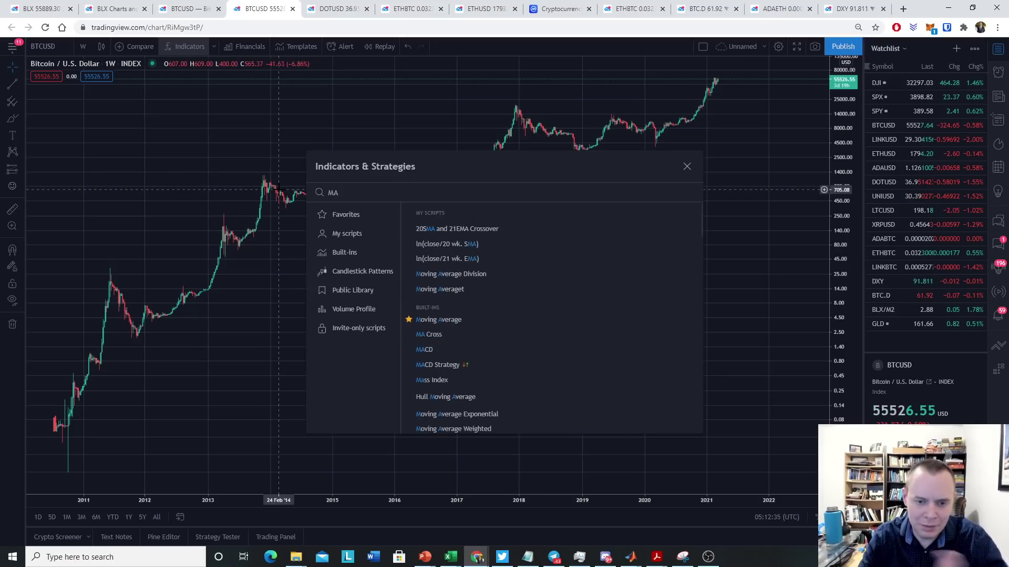
left_click(455, 319)
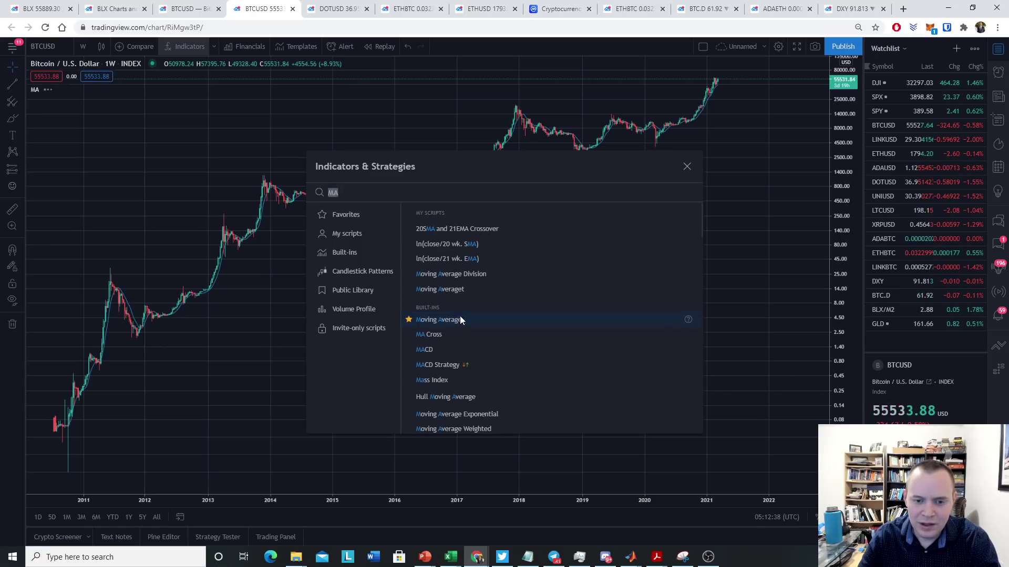
left_click(688, 166)
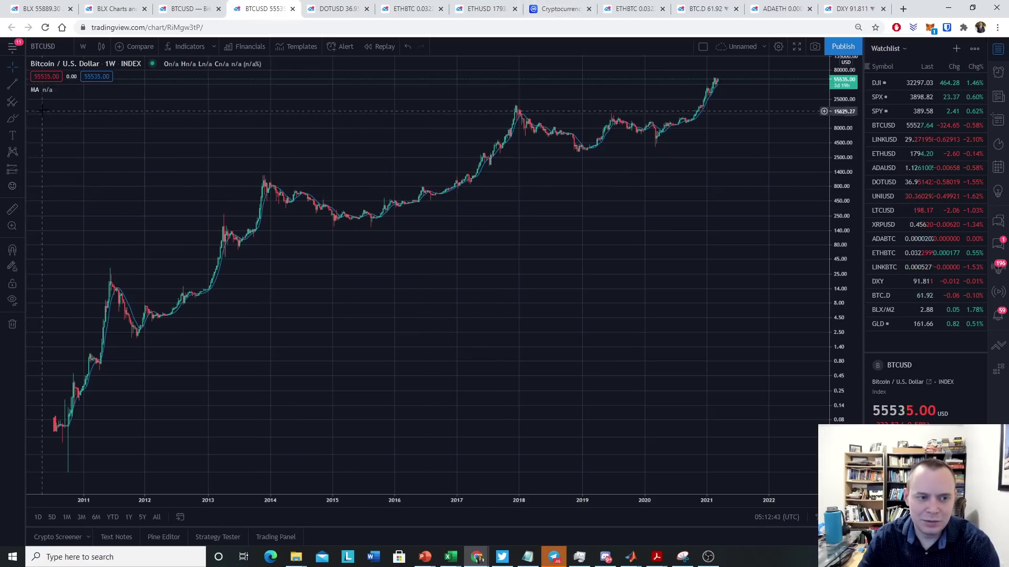
mouse_move(60, 92)
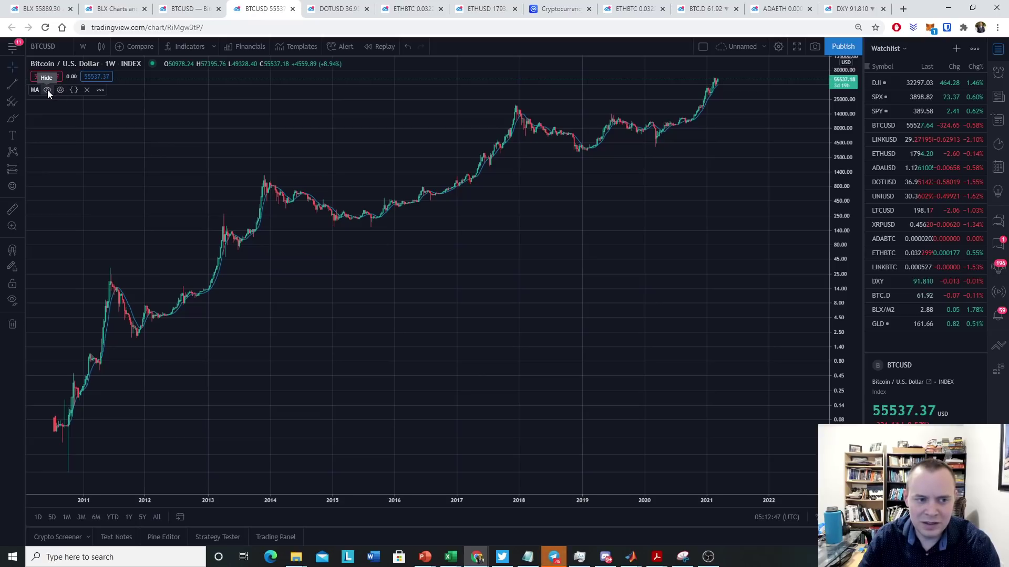
- Style the Moving Average line yellow at the thickest line width
left_click(47, 90)
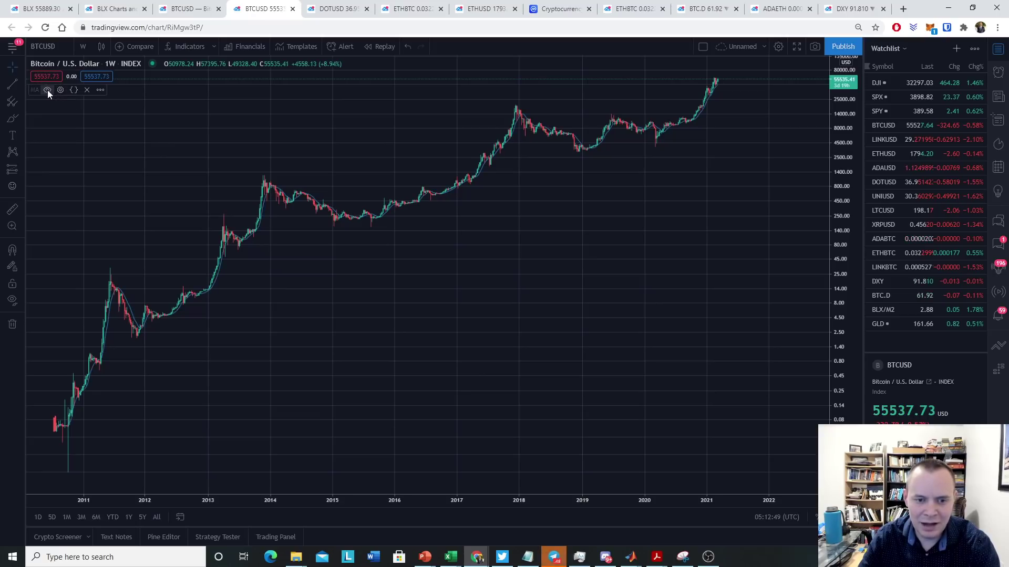
left_click(47, 90)
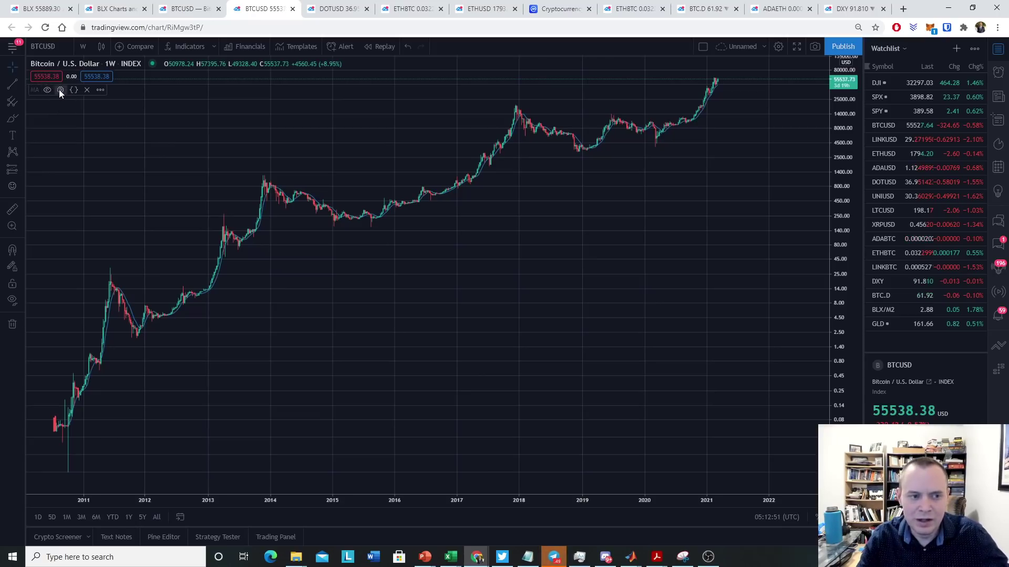
left_click(60, 89)
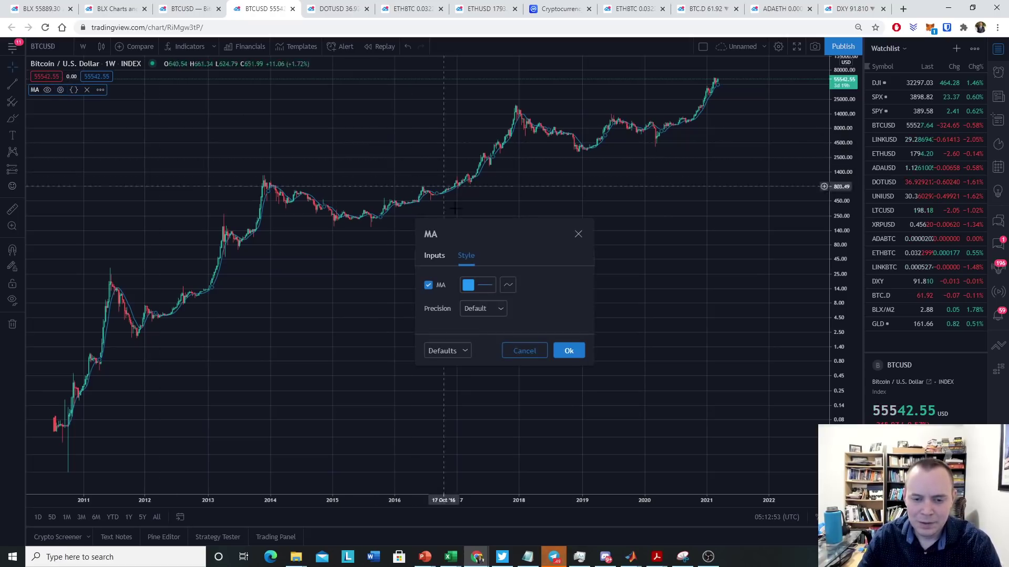
left_click(476, 285)
left_click(503, 316)
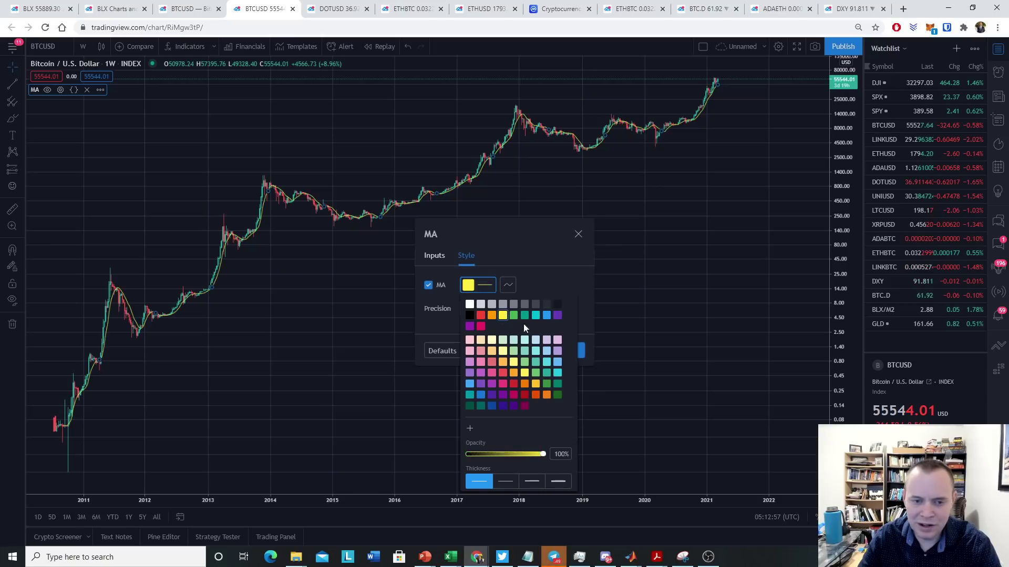
left_click(558, 482)
left_click(520, 247)
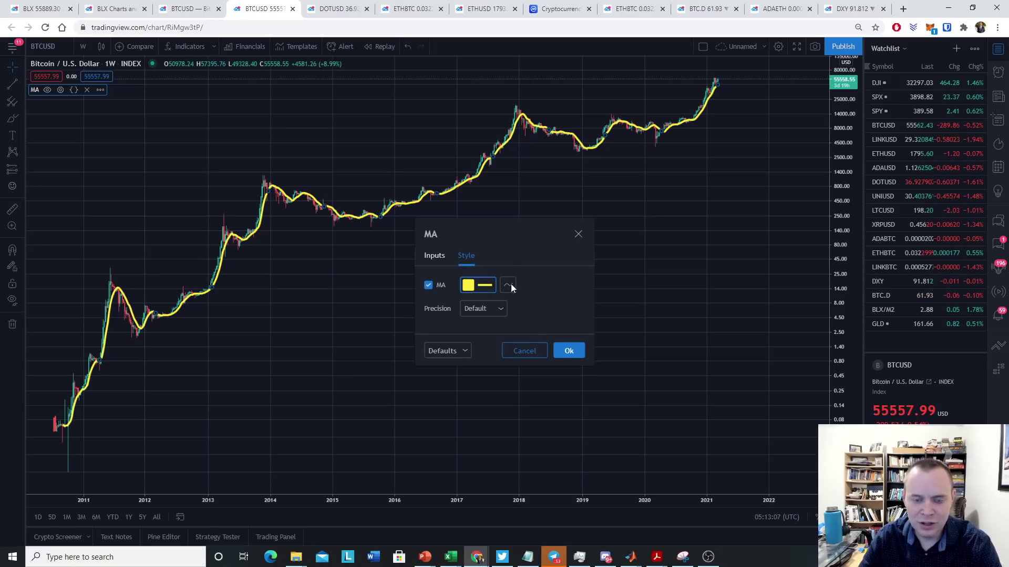
- Enter a moving average length of 200 with close source and try a daily indicator timeframe
left_click(434, 256)
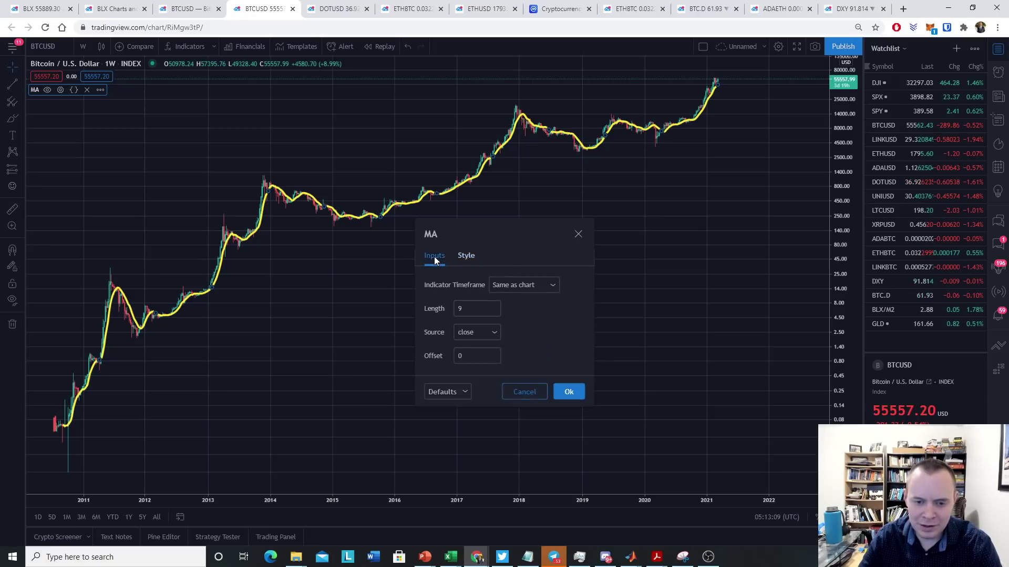
left_click(473, 311)
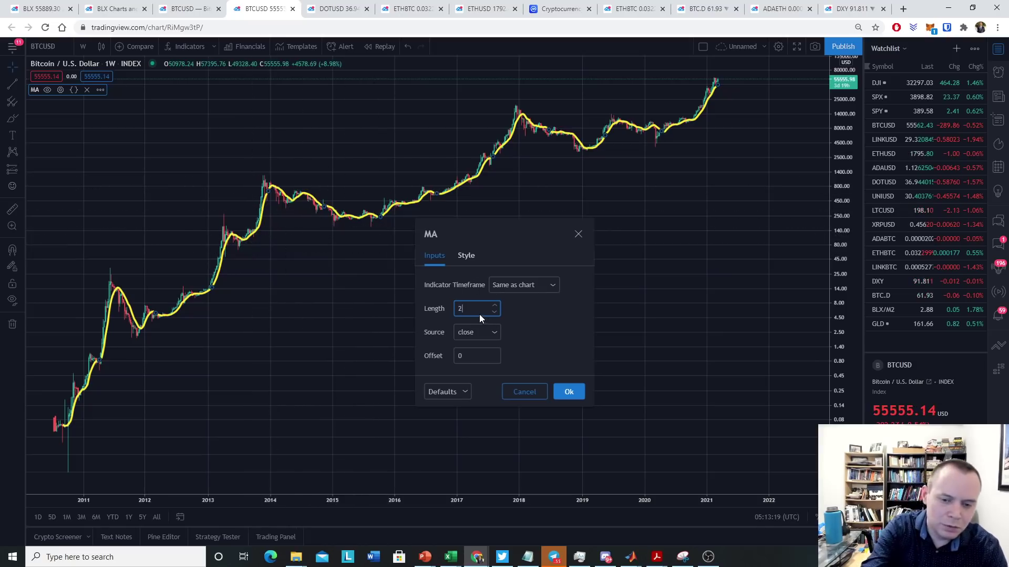
type("00")
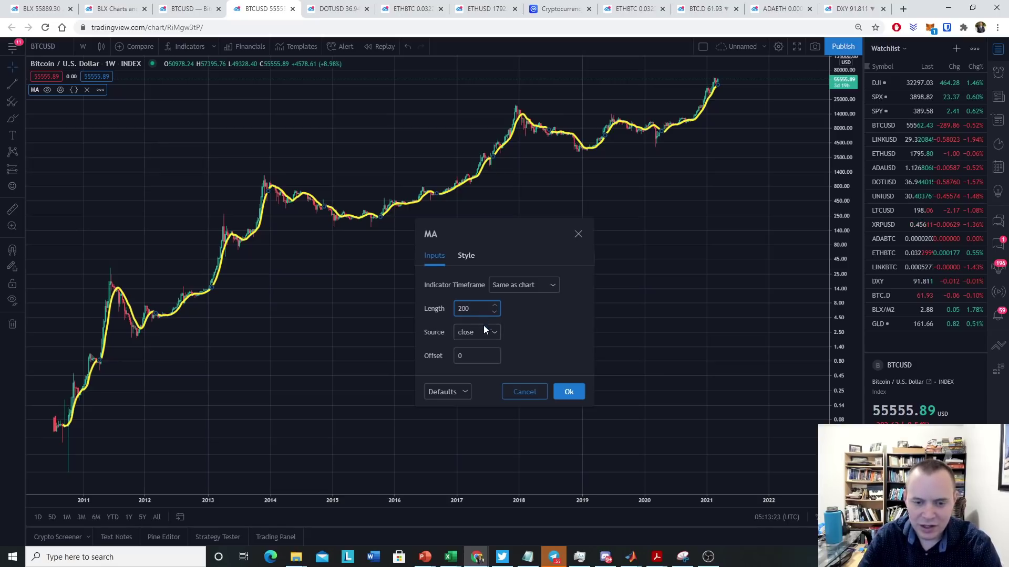
left_click(491, 333)
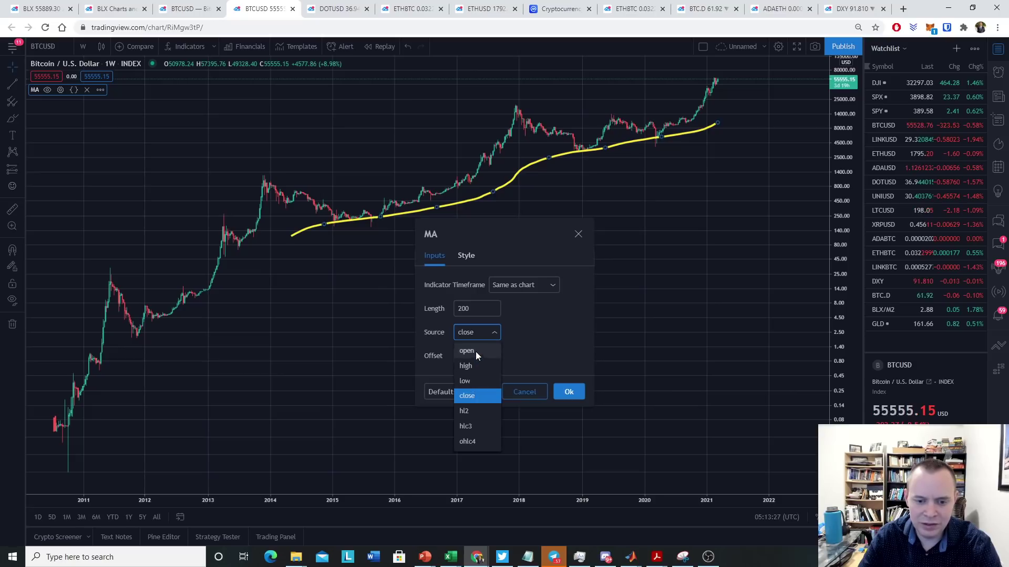
left_click(550, 345)
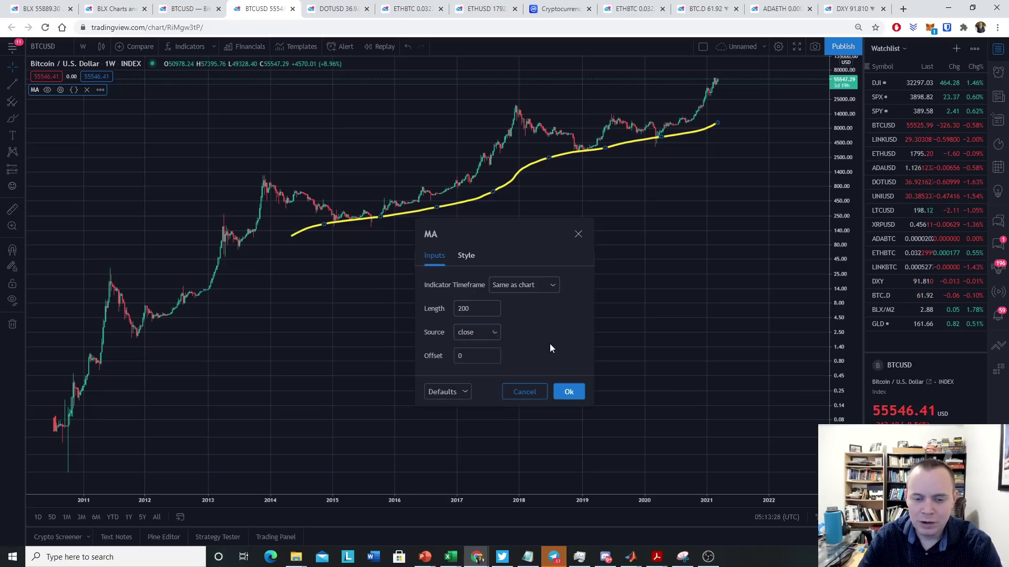
left_click(543, 283)
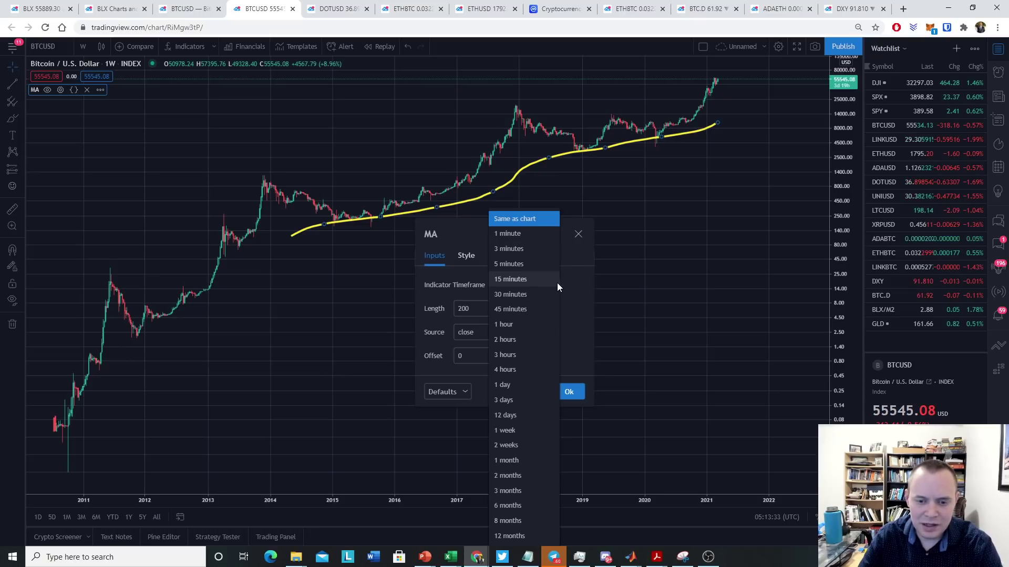
left_click(499, 387)
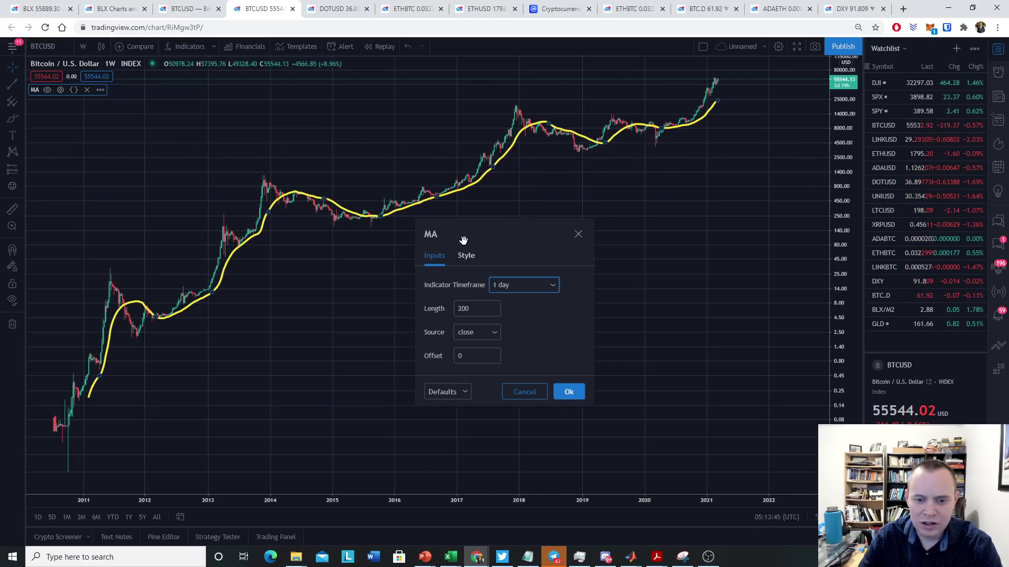
- Restore the 'Same as chart' timeframe with length 200 and confirm the settings
left_click(478, 309)
key("BackSpace")
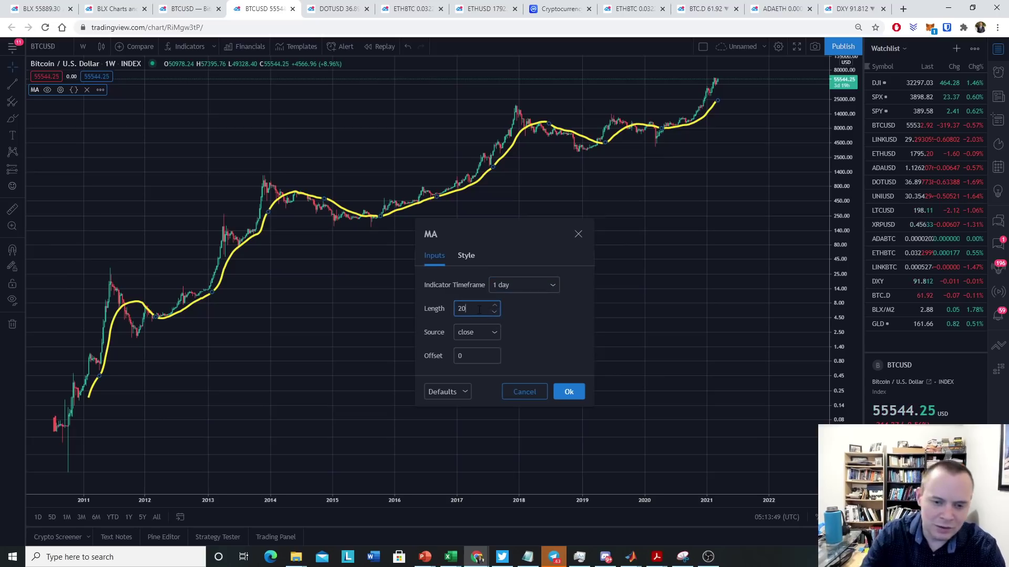
left_click(539, 332)
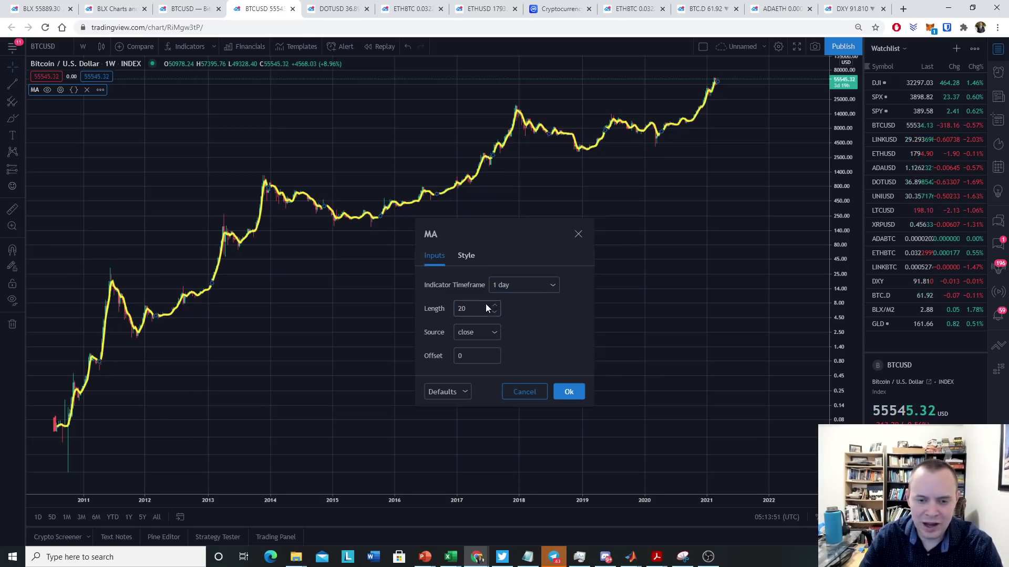
left_click(535, 286)
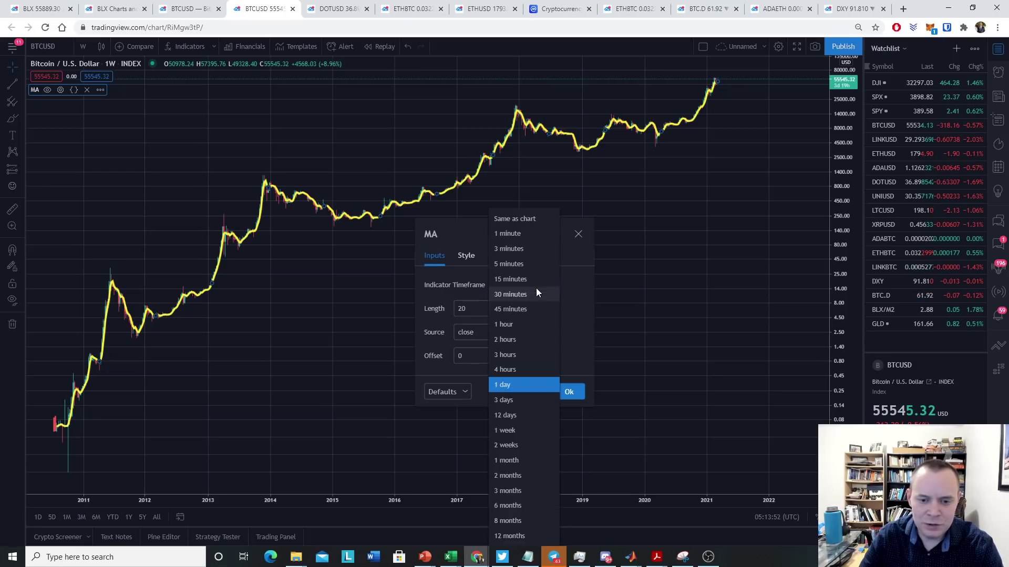
left_click(519, 219)
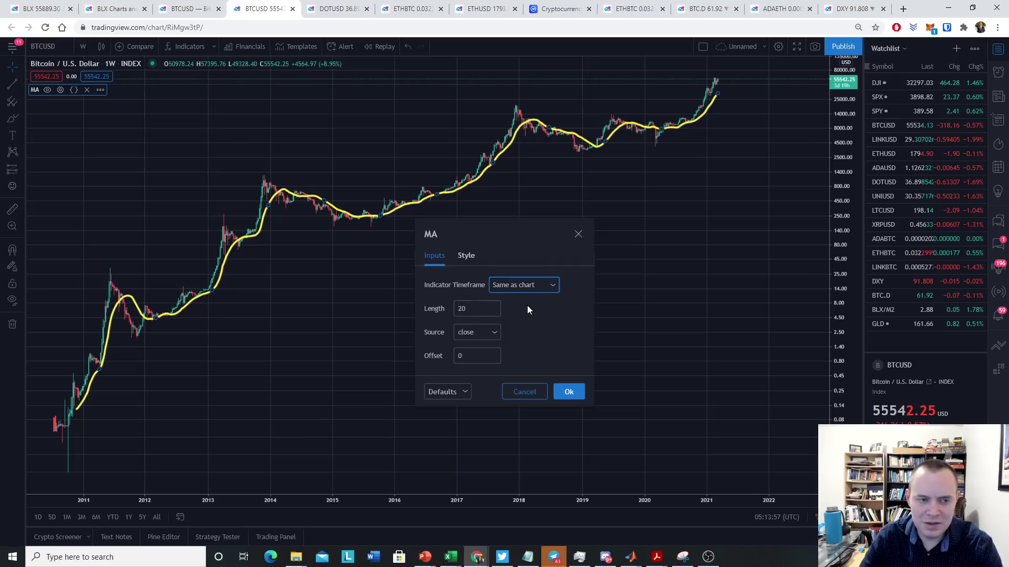
left_click(483, 307)
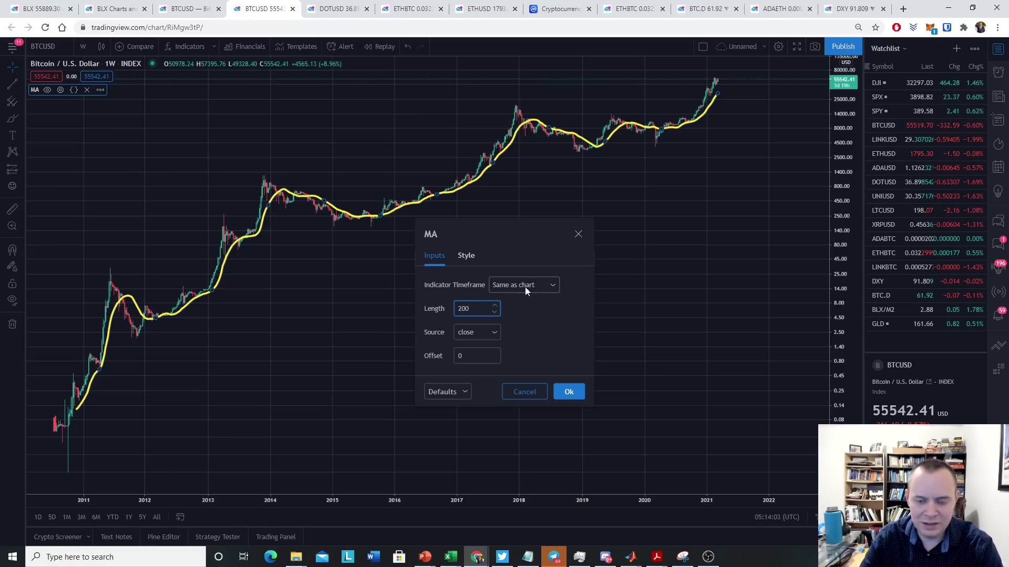
left_click(568, 392)
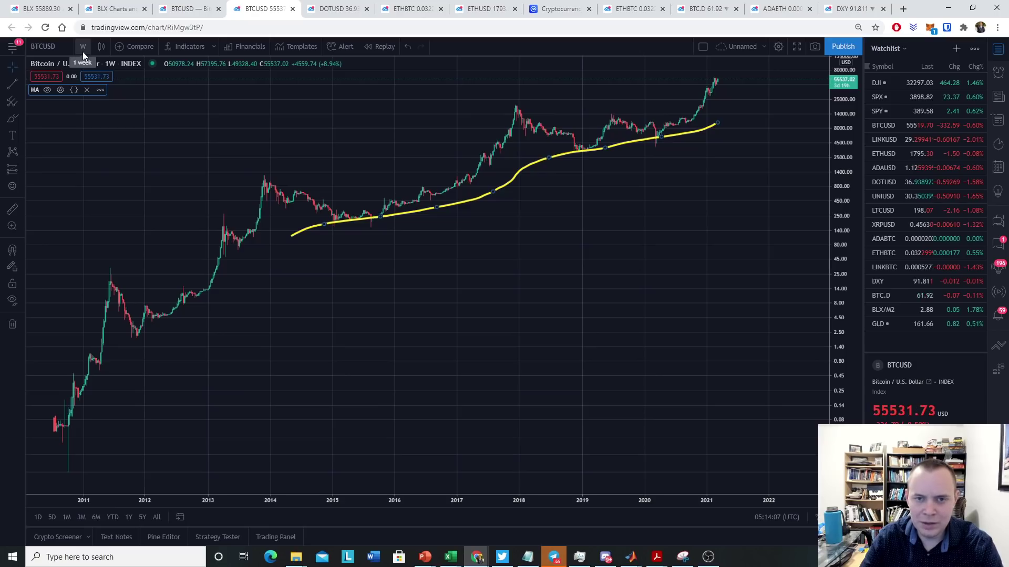
- Show 1D candles panned to cover 2014 onward, then bring up the yellow MA's settings
scroll(614, 247, "right", 5)
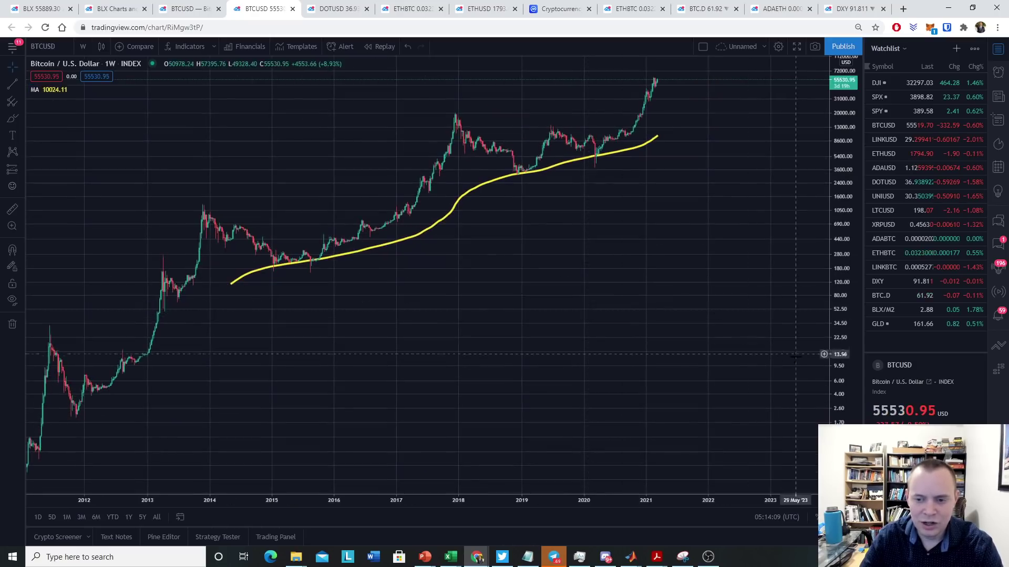
left_click(83, 47)
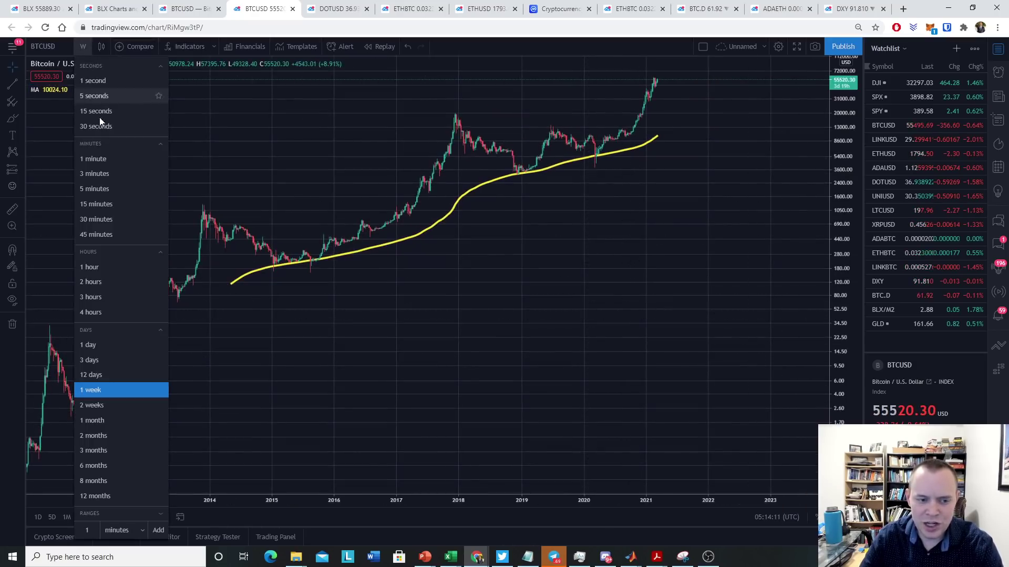
left_click(88, 345)
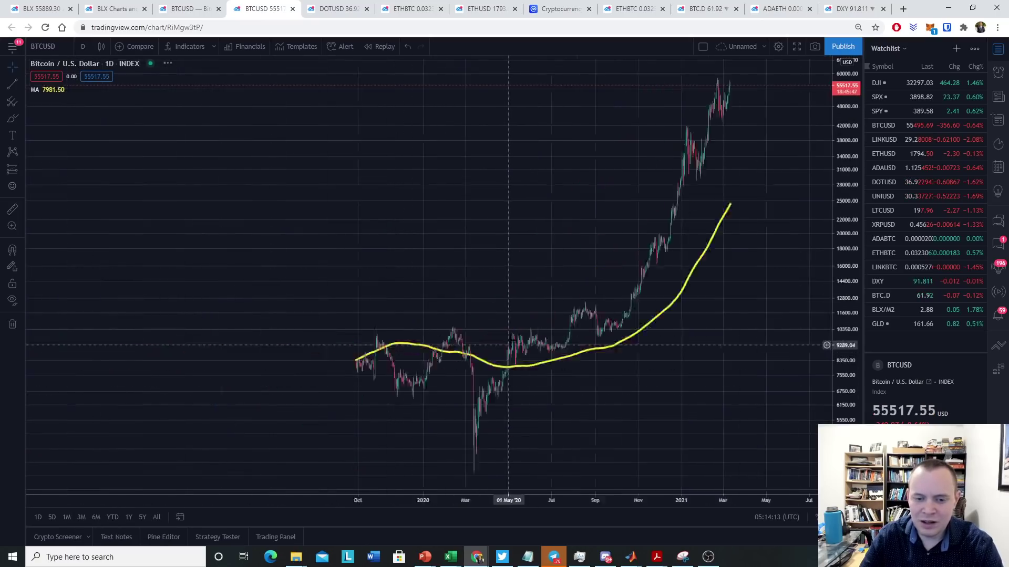
scroll(631, 368, "down", 5)
scroll(647, 383, "down", 3)
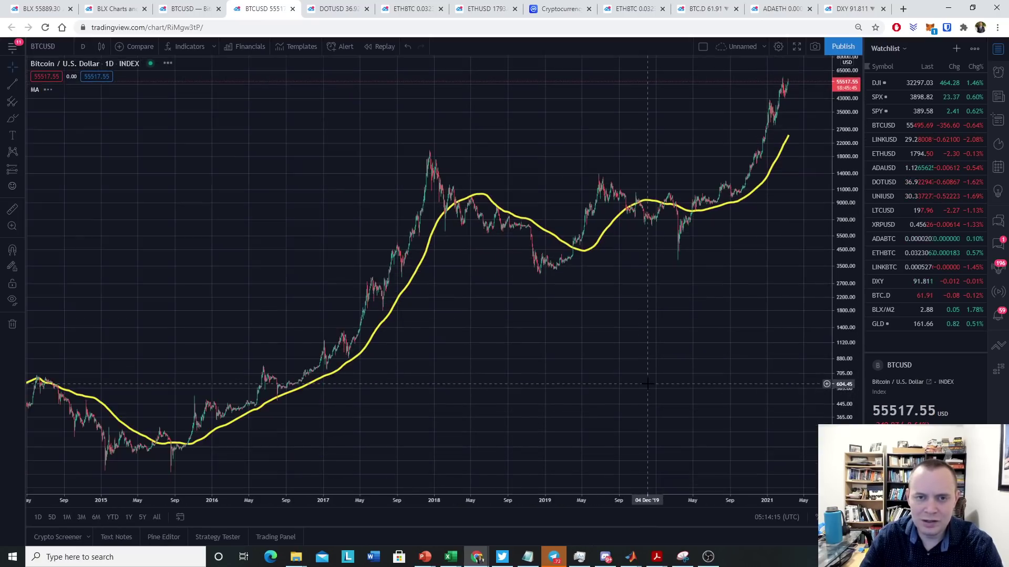
left_click_drag(644, 346, 526, 289)
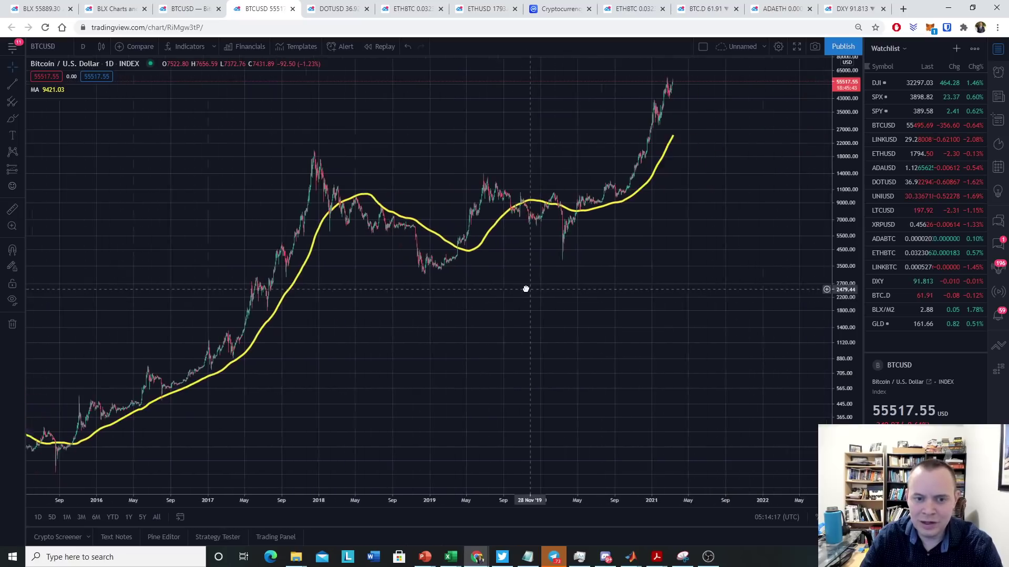
scroll(526, 289, "down", 3)
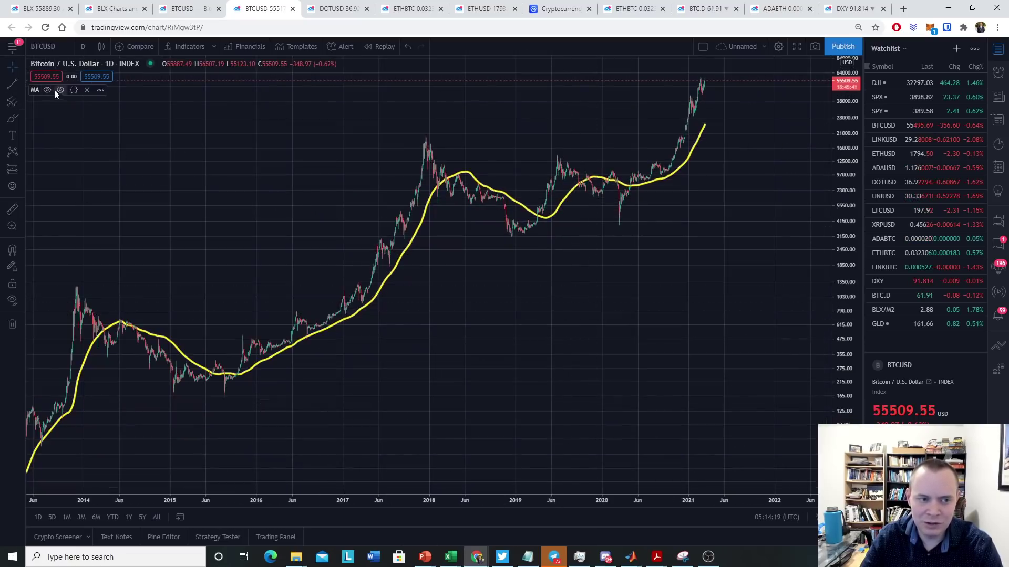
left_click(60, 90)
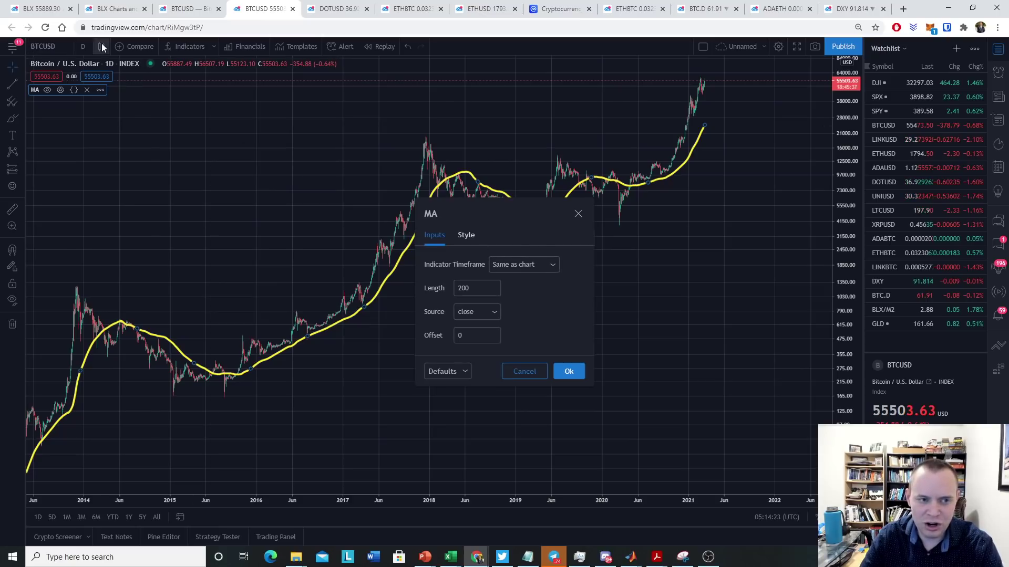
- Set the yellow moving average's timeframe to 1 week and its length to 20
left_click(528, 265)
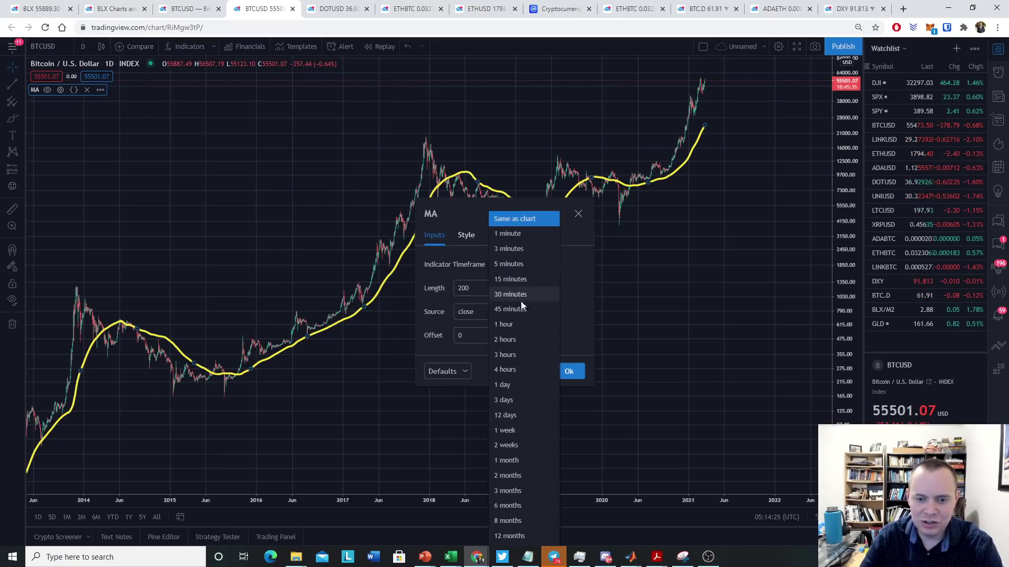
left_click(525, 430)
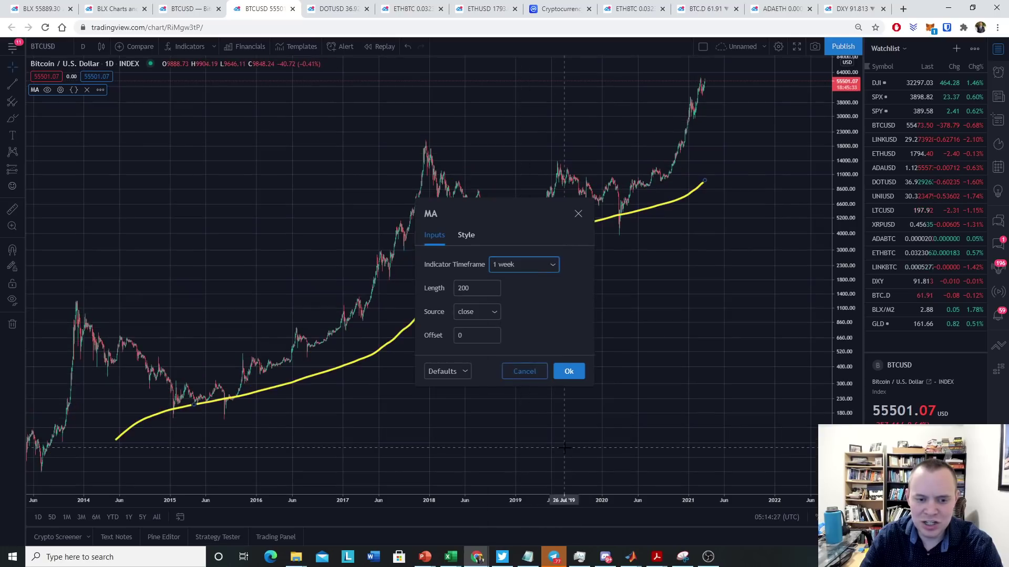
left_click(571, 373)
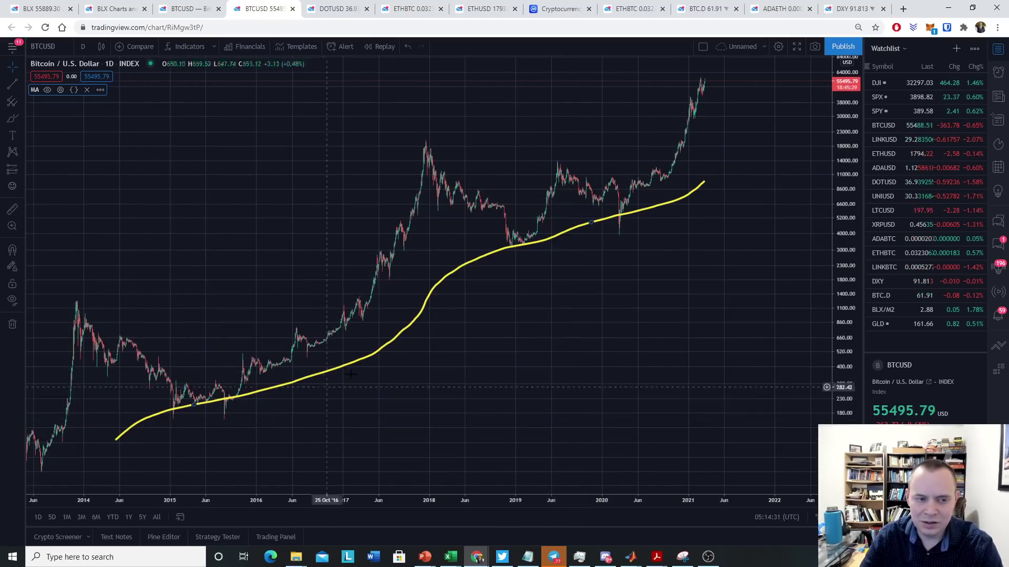
left_click(59, 90)
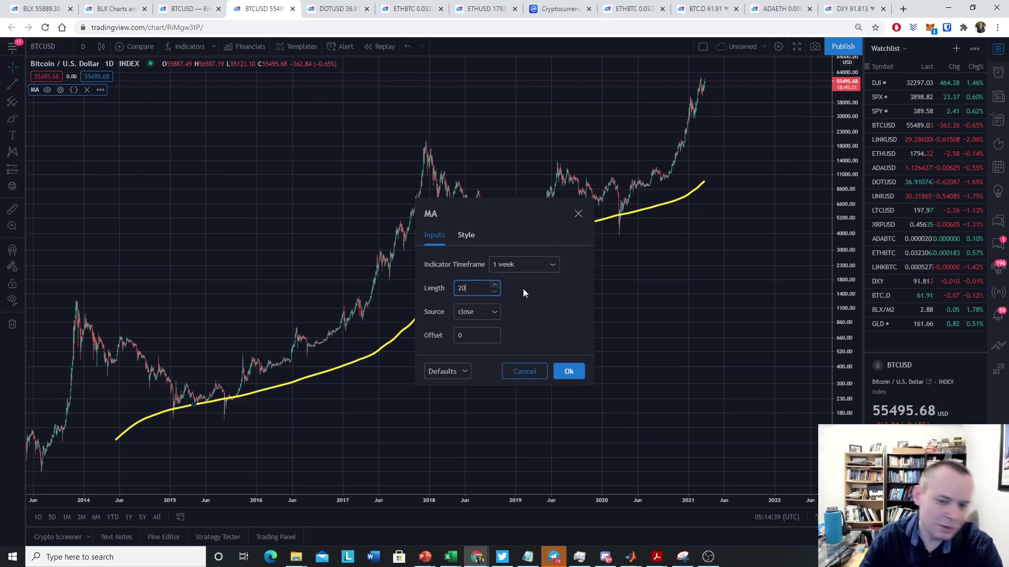
left_click(568, 371)
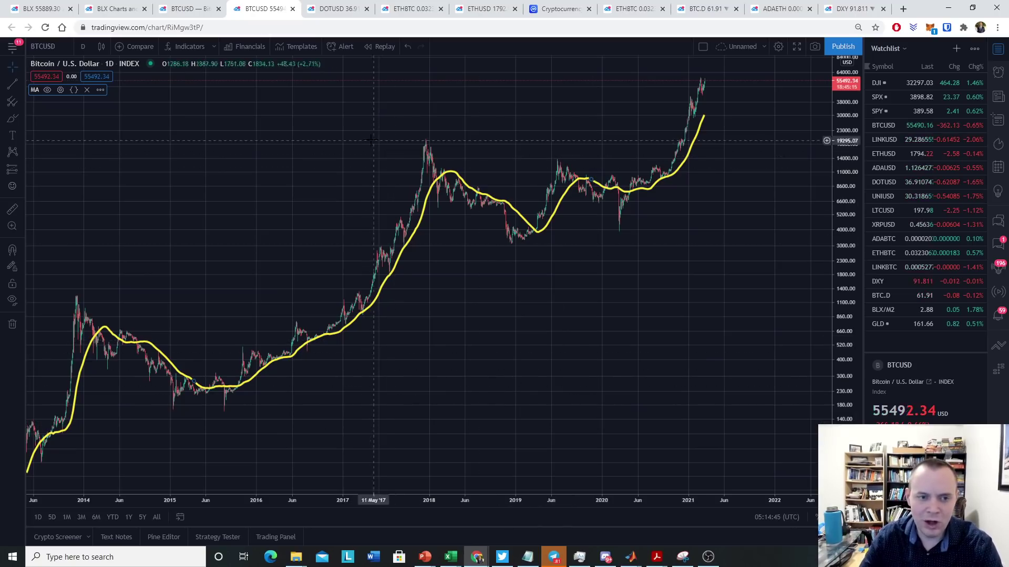
- Add a second built-in Moving Average by searching 'ma' in the indicator list
left_click(185, 46)
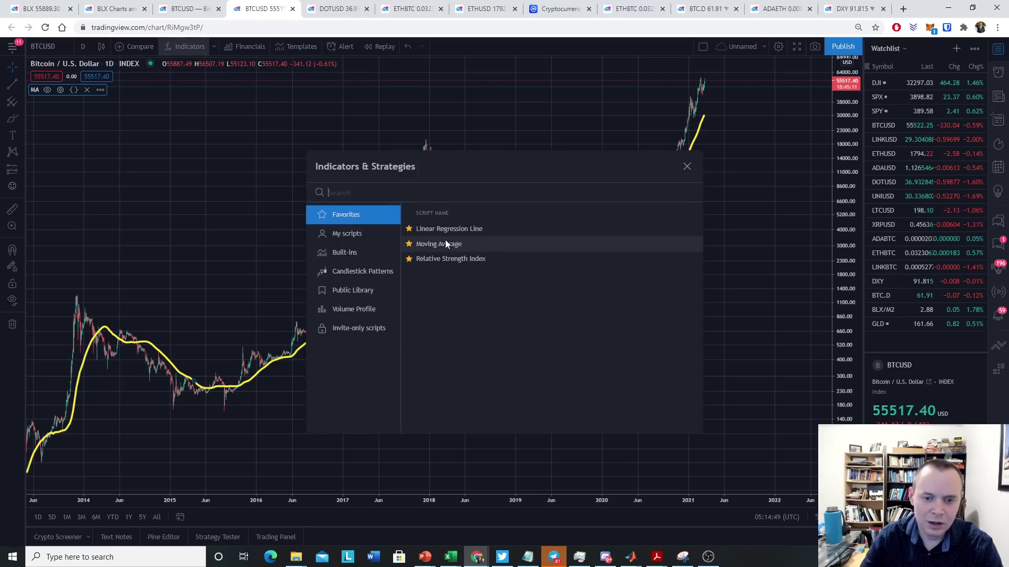
type("ma")
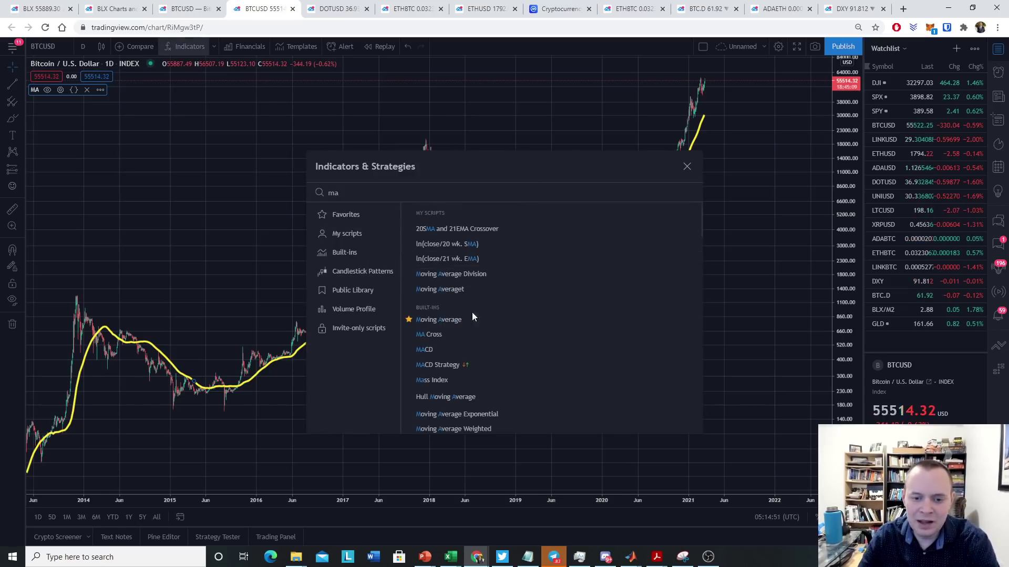
left_click(437, 319)
left_click(686, 167)
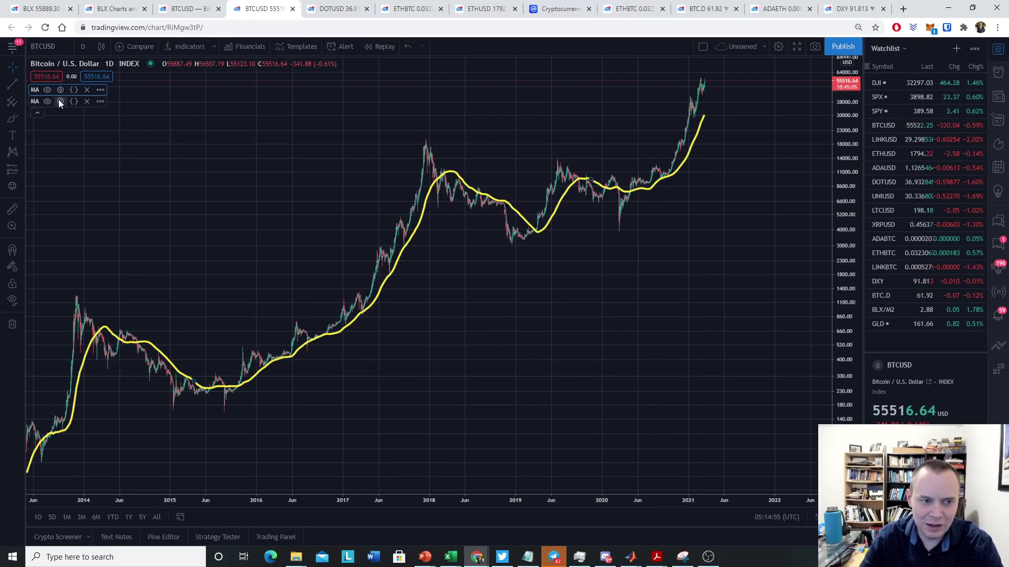
- Give the new cyan moving average length 100 and the maximum line thickness
left_click(60, 101)
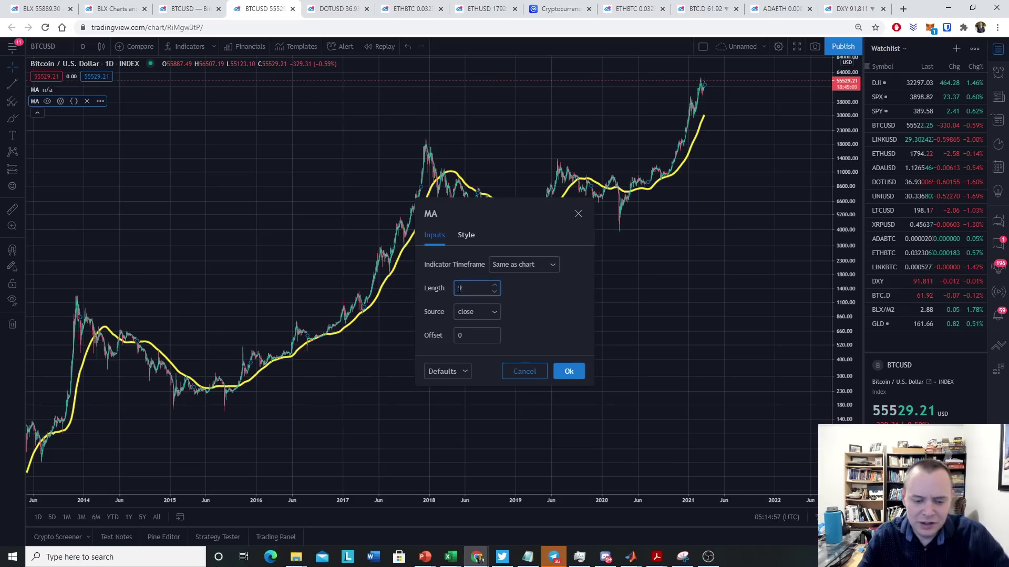
left_click(465, 235)
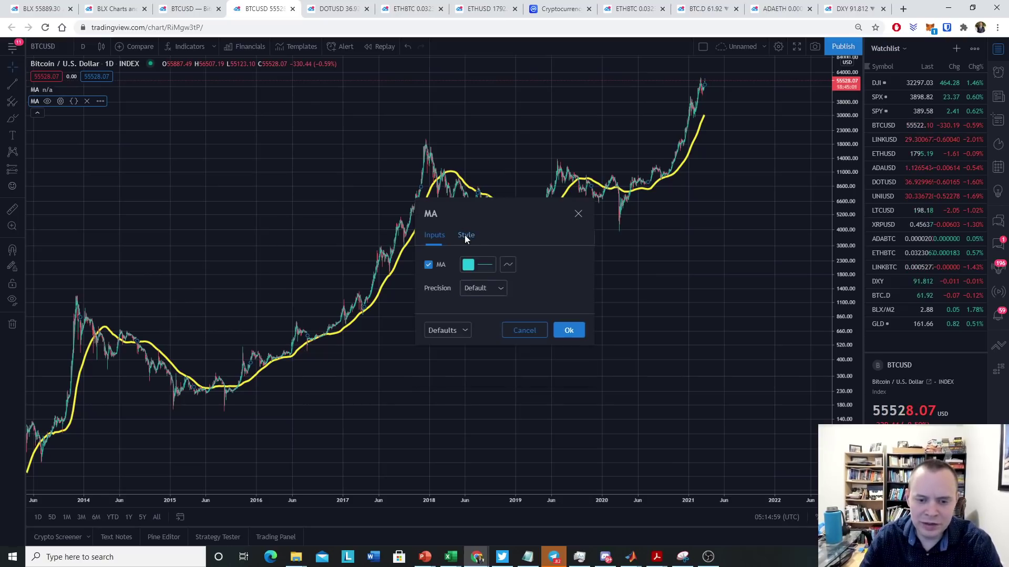
left_click(482, 264)
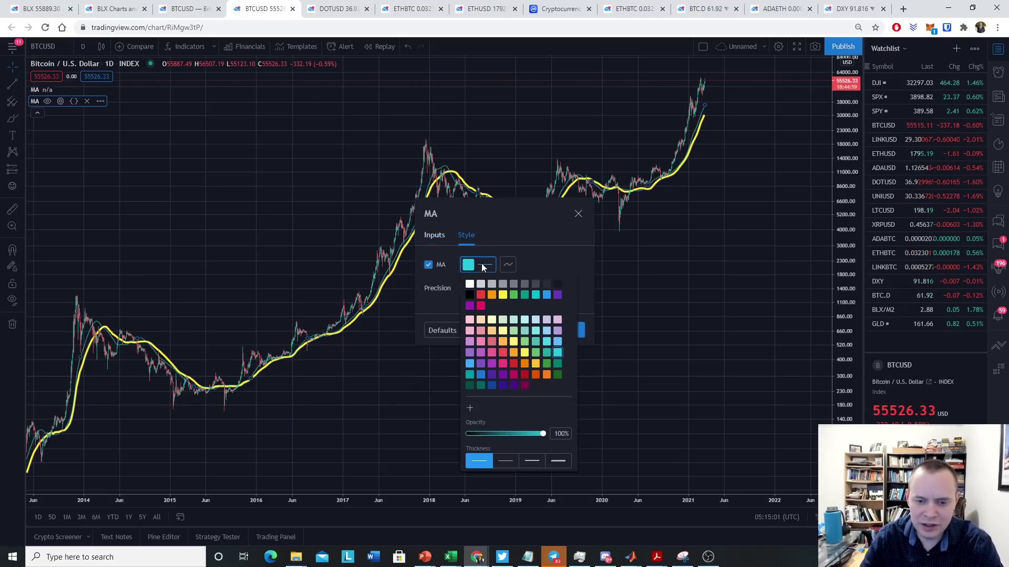
left_click(556, 466)
left_click(582, 338)
left_click(584, 338)
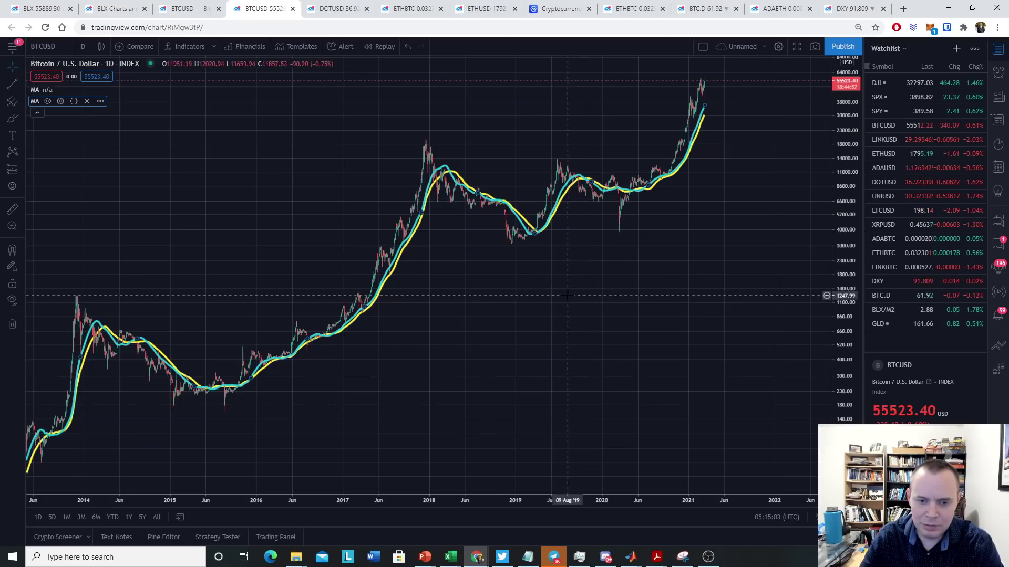
- Switch the chart back to 1-week candles and pan to show history from 2011
left_click(81, 46)
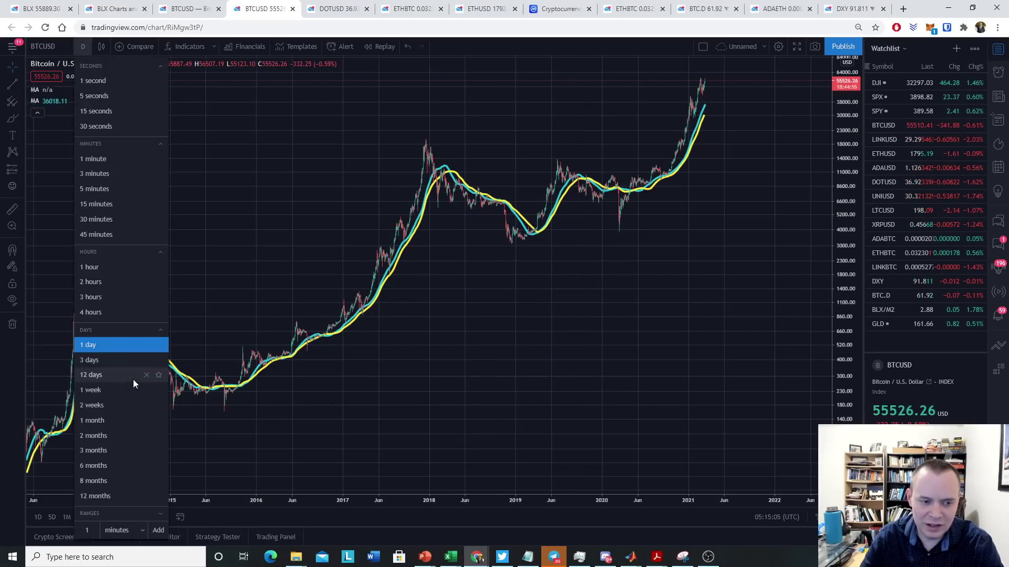
left_click(95, 389)
scroll(485, 341, "up", 5)
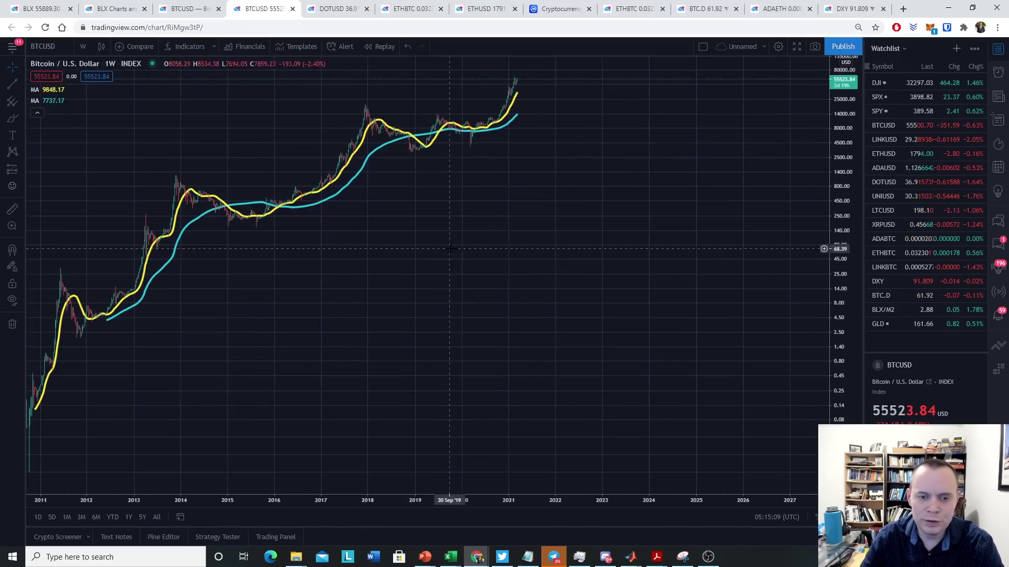
left_click_drag(449, 255, 635, 262)
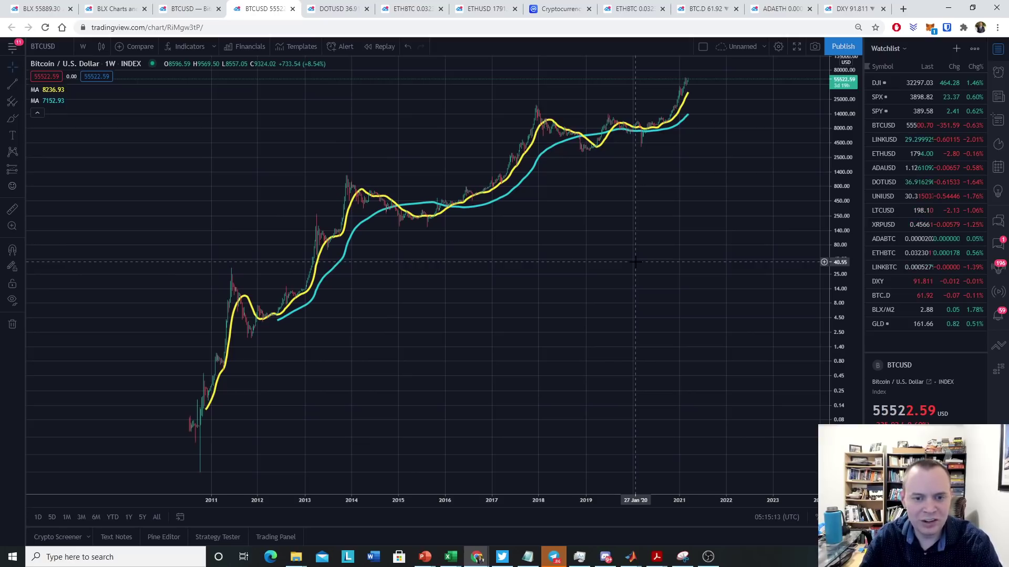
- Set the yellow moving average's length to 200
left_click(61, 90)
left_click(437, 255)
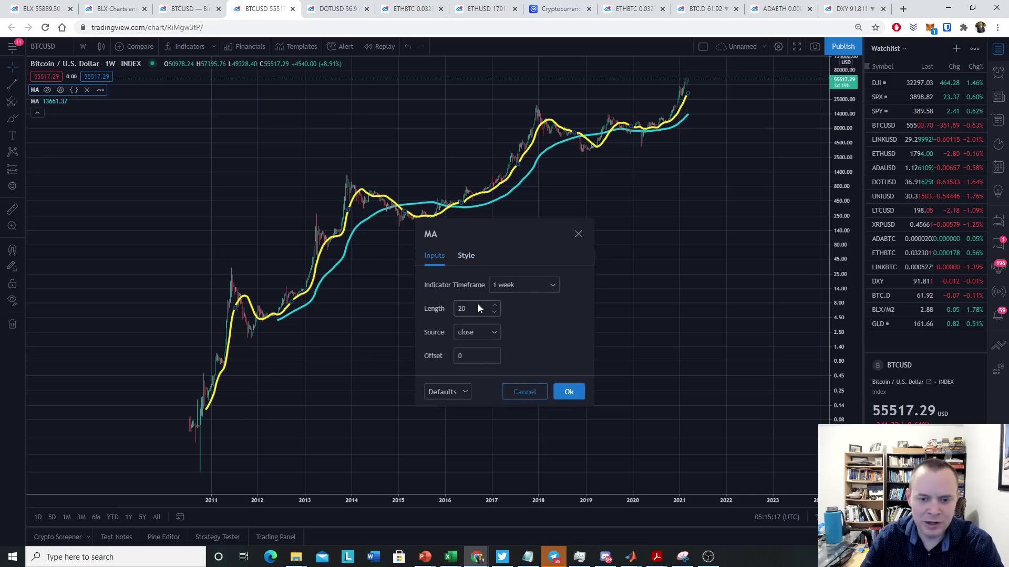
left_click(475, 308)
type("0")
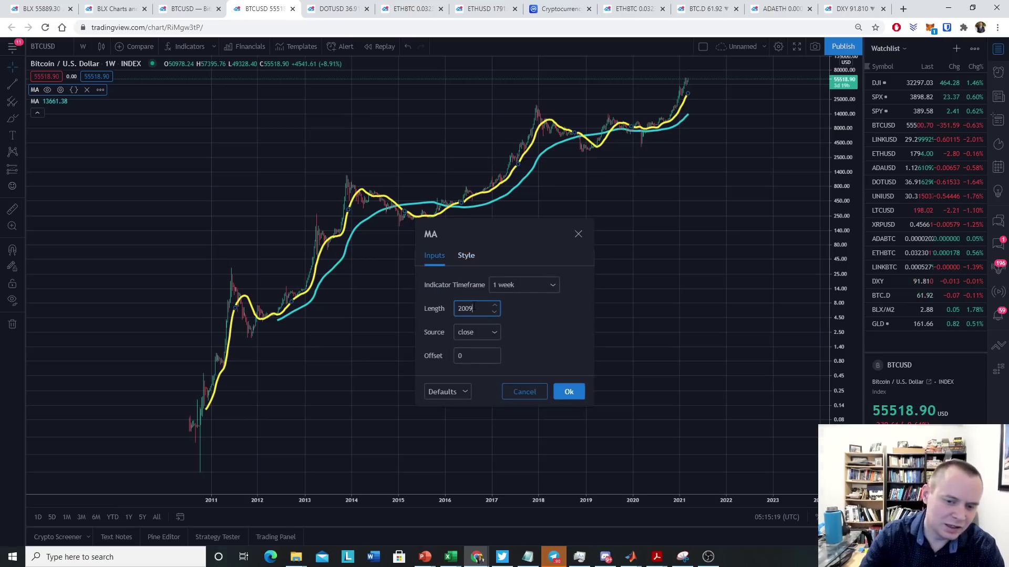
left_click(568, 391)
- Hide the cyan moving average so only the 200-week line remains visible
left_click(47, 90)
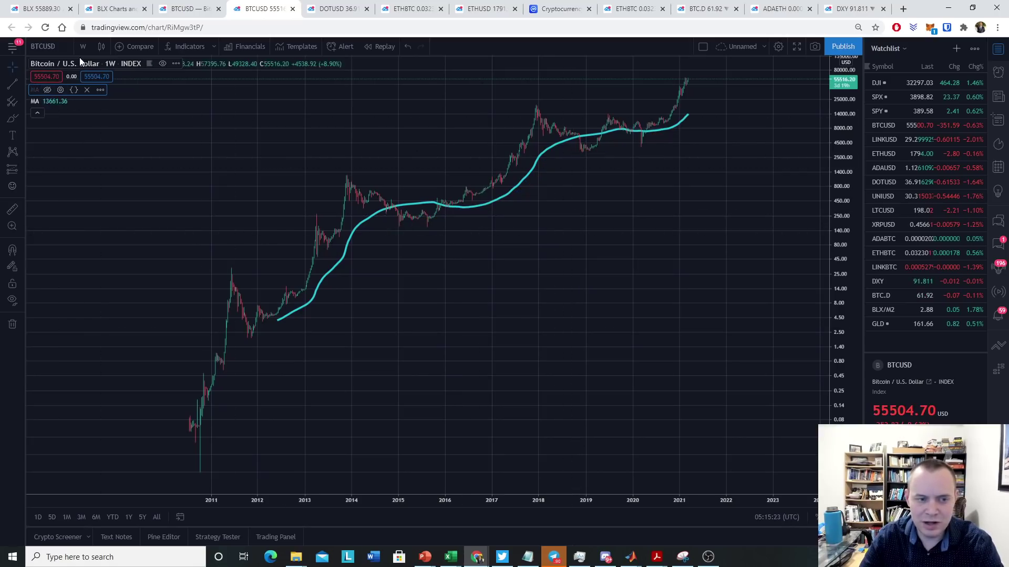
left_click(46, 100)
left_click(47, 90)
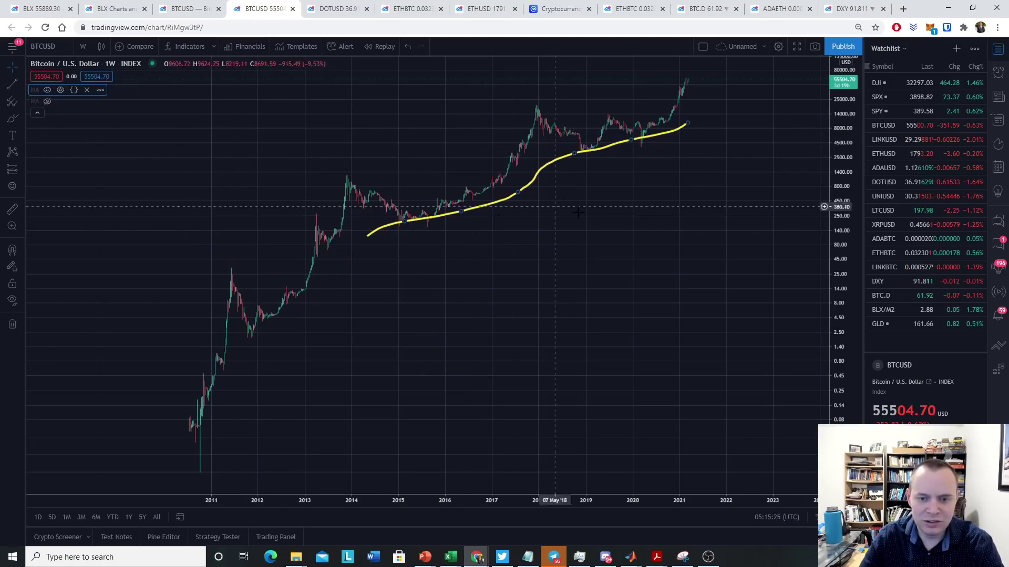
scroll(633, 281, "up", 4)
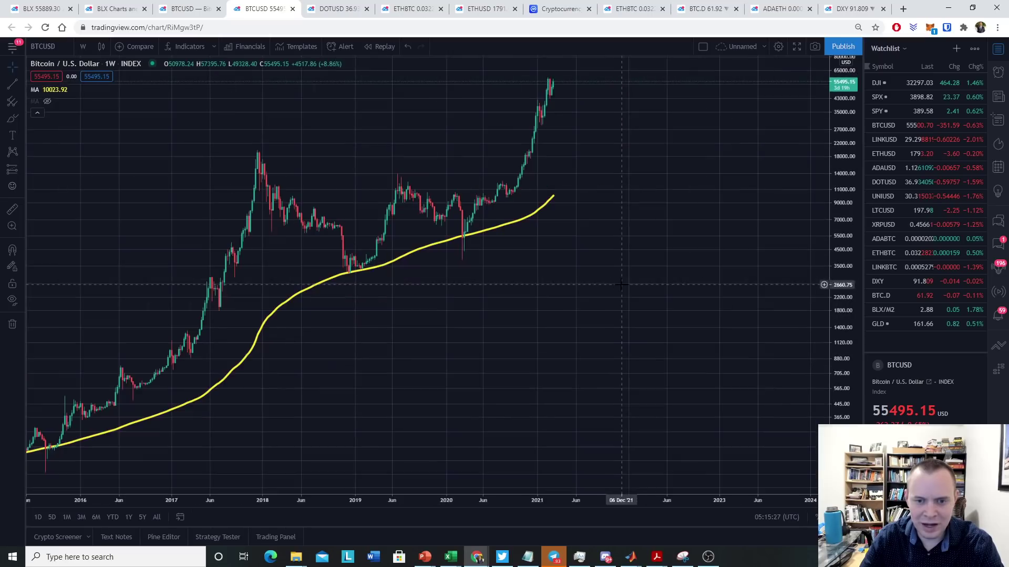
scroll(524, 363, "down", 3)
scroll(524, 362, "up", 1)
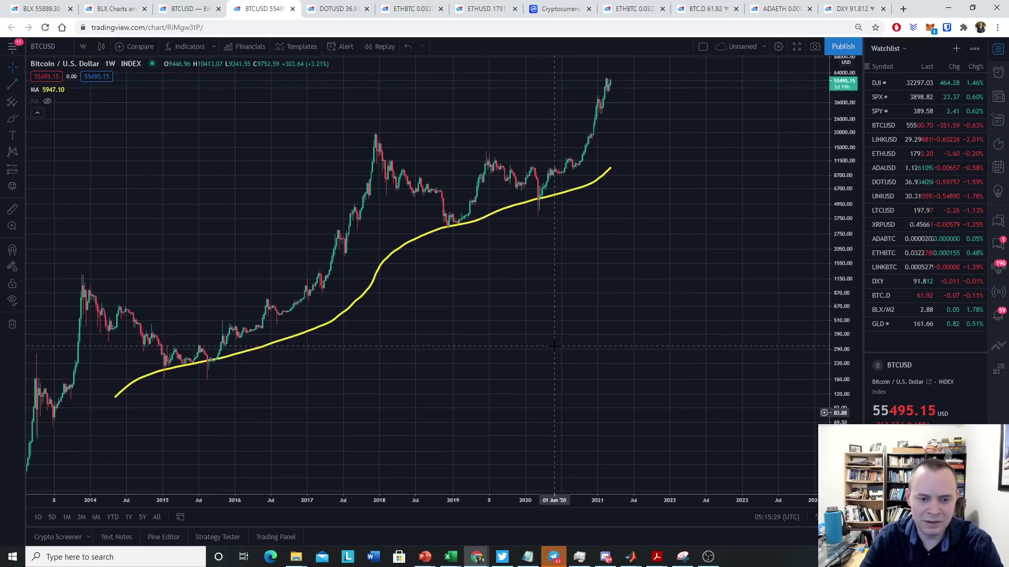
- Use the Brush to circle the 2015, 2019 and 2020 lows touching the 200-week average
left_click(11, 119)
mouse_move(241, 330)
left_mouse_down()
mouse_move(134, 362)
mouse_move(236, 371)
mouse_move(213, 332)
left_mouse_up()
mouse_move(484, 202)
left_mouse_down()
mouse_move(420, 221)
mouse_move(479, 199)
left_mouse_up()
mouse_move(559, 182)
left_mouse_down()
mouse_move(530, 190)
mouse_move(587, 185)
left_mouse_up()
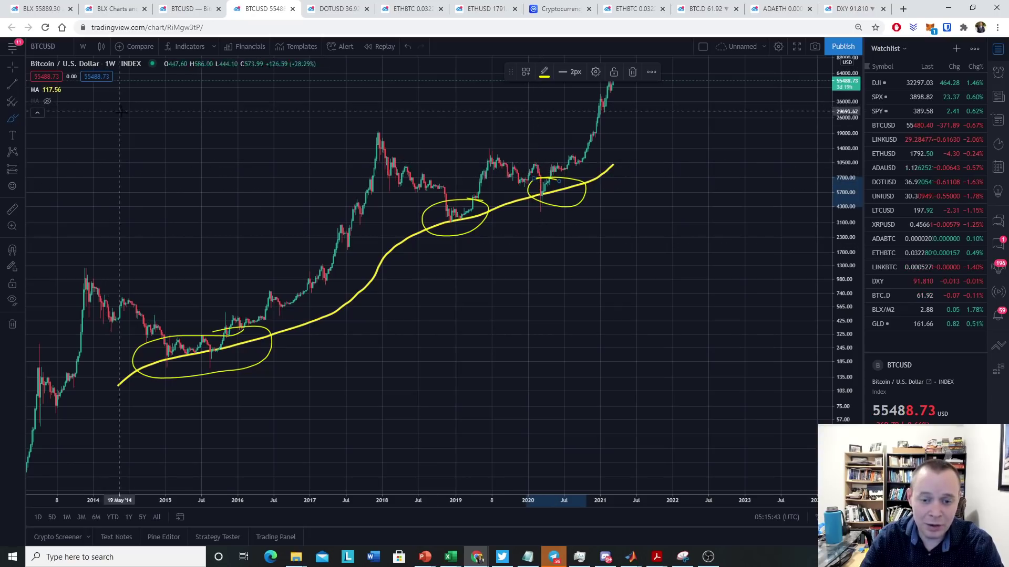
- Set the second (cyan) moving average's length to 200
left_click(60, 90)
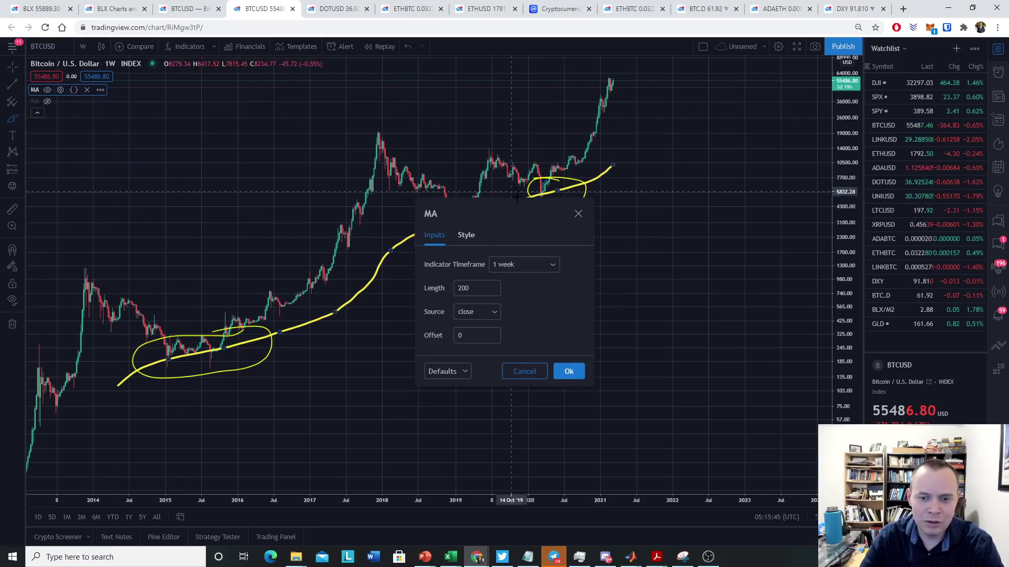
left_click(578, 214)
left_click(59, 101)
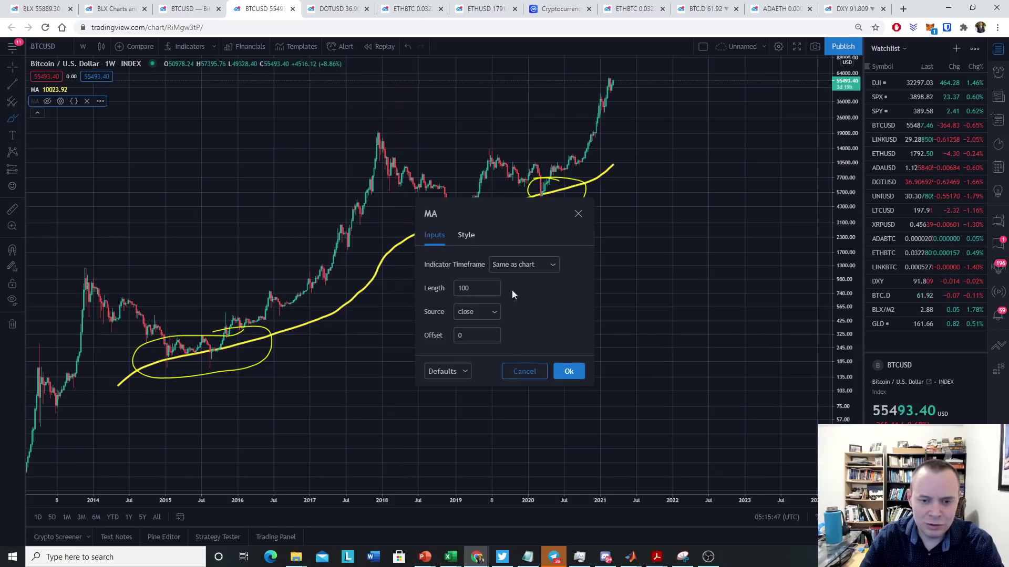
left_click(431, 289)
key("BackSpace")
key("BackSpace")
key("BackSpace")
type("200")
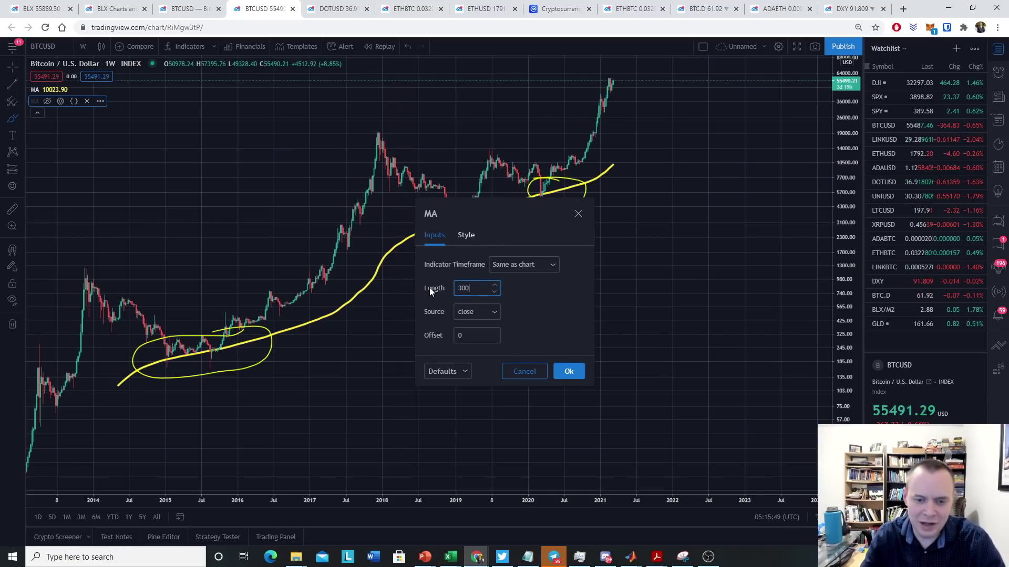
left_click(569, 371)
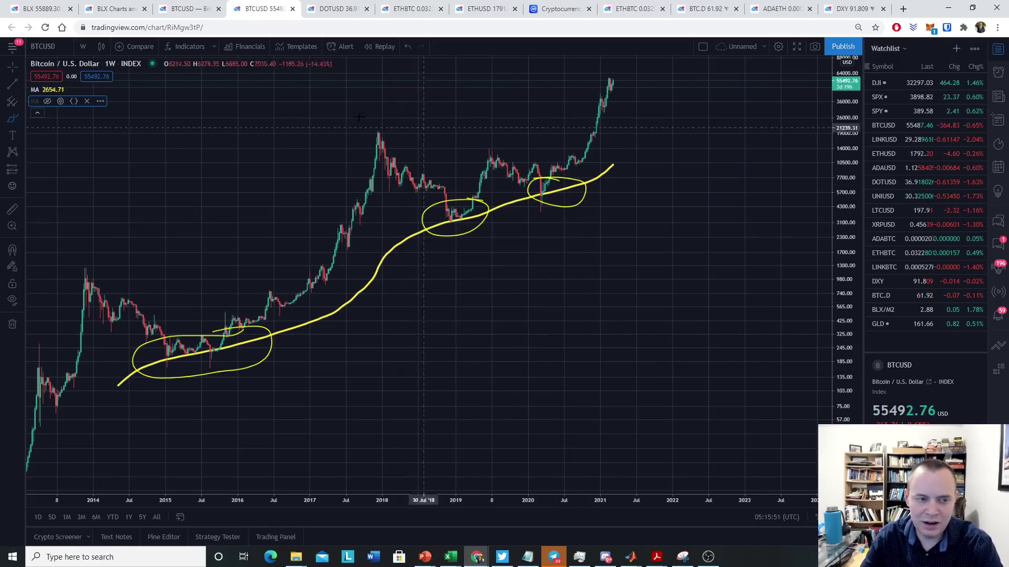
- Show the cyan average again and remove all the hand-drawn circles via Remove Drawings
left_click(47, 102)
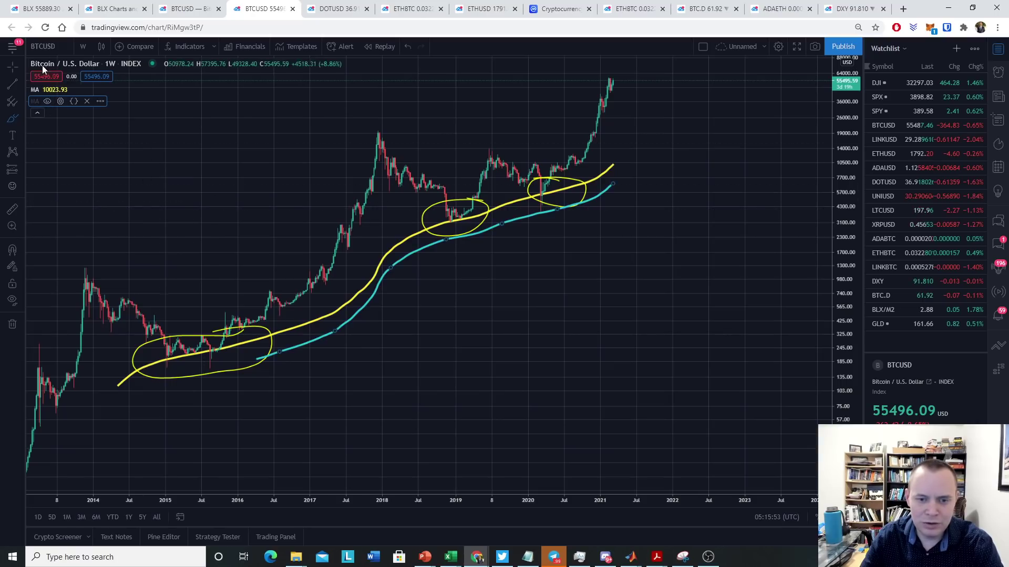
right_click(596, 266)
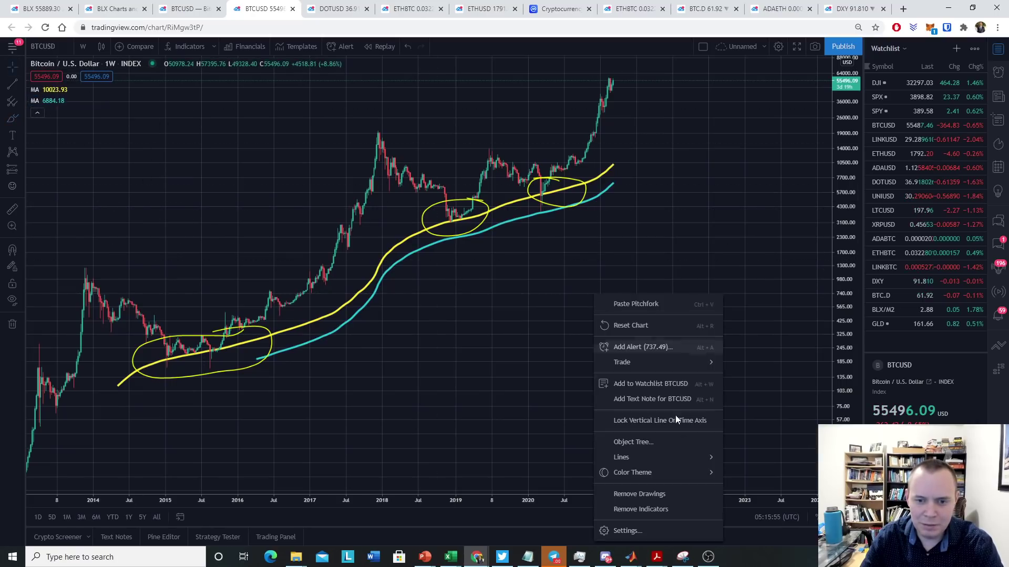
left_click(665, 496)
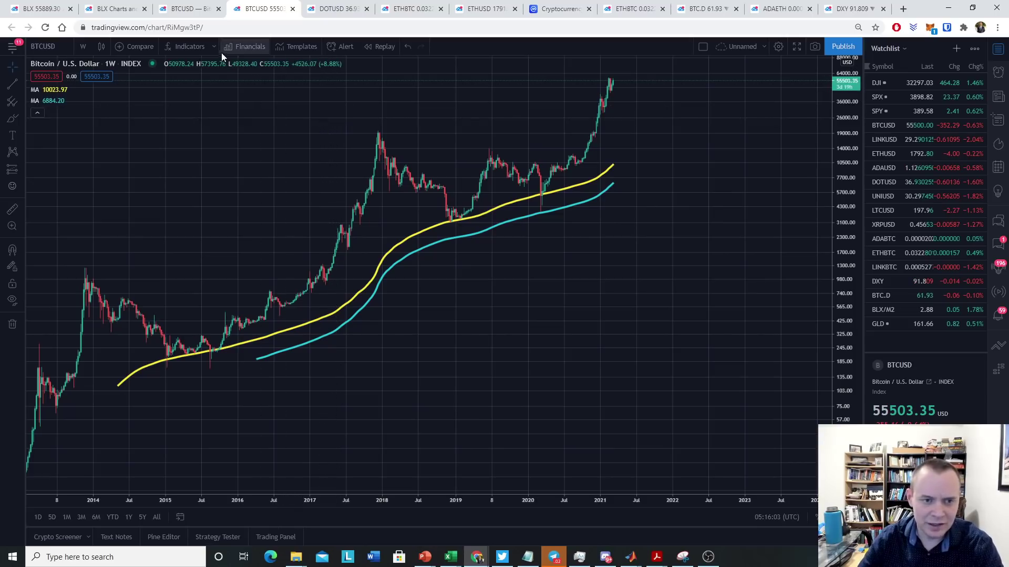
- Add the Relative Strength Index from an 'rsi' indicator search as a pane below the price
left_click(192, 45)
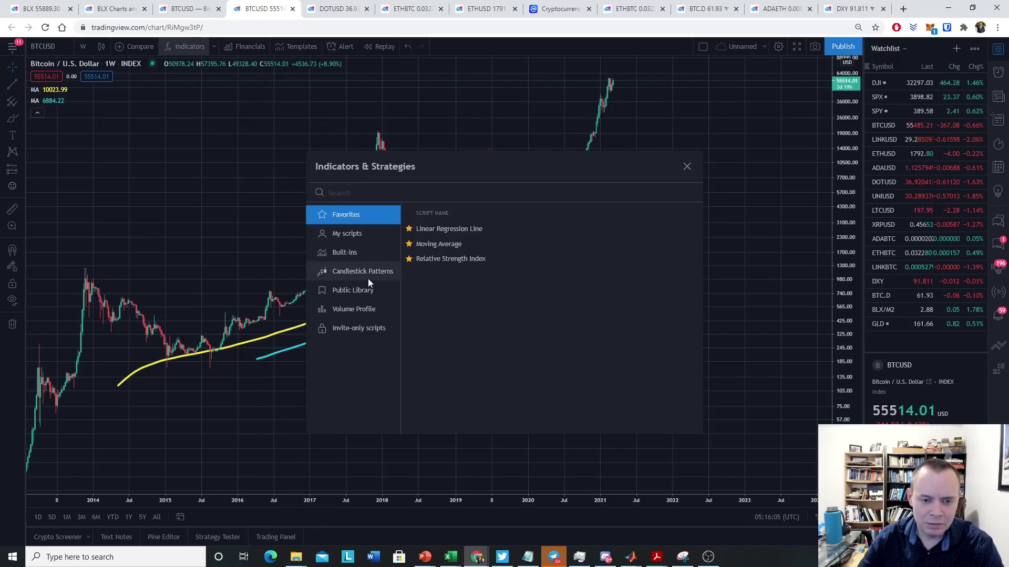
type("rsi")
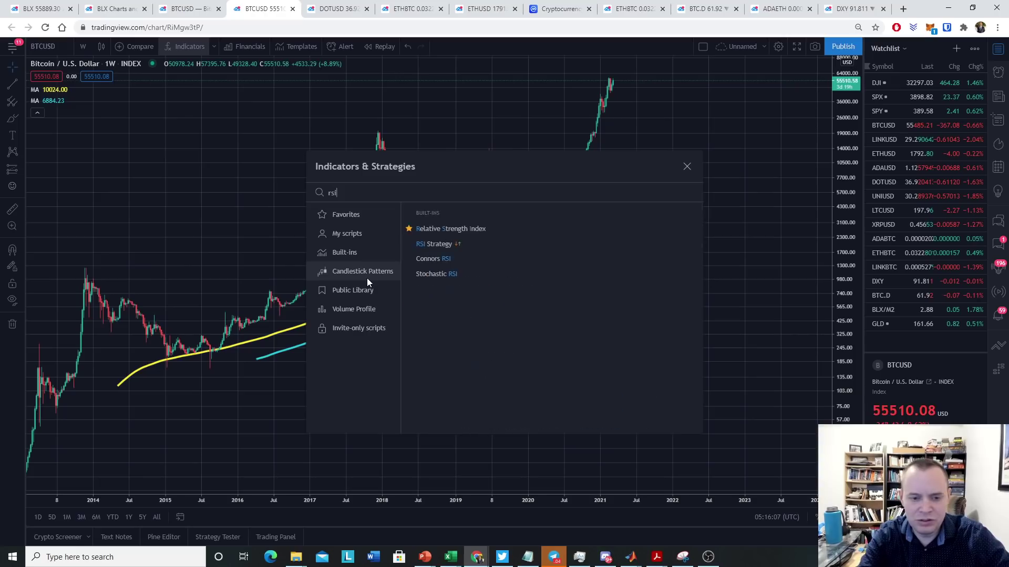
left_click(462, 229)
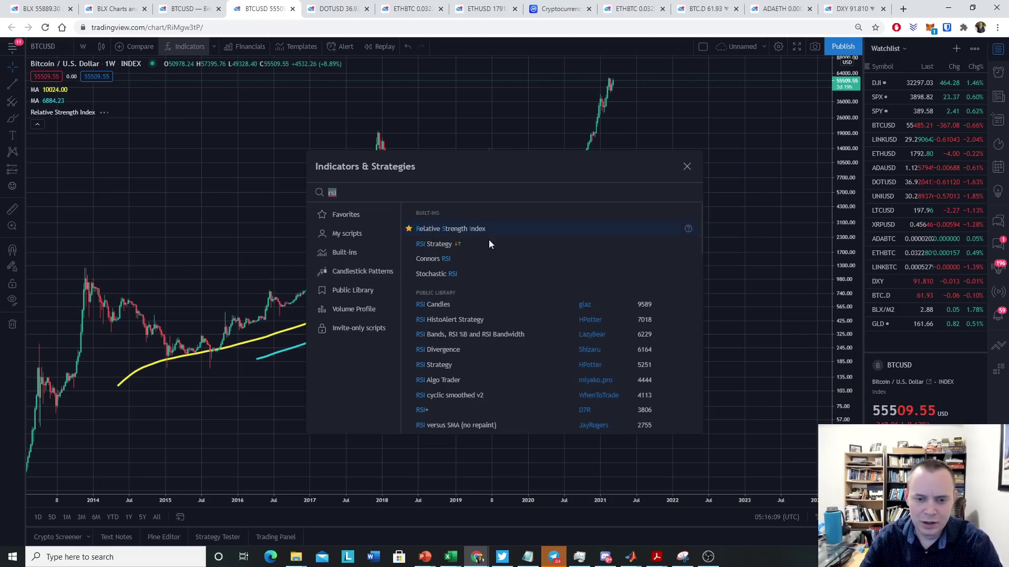
left_click(686, 165)
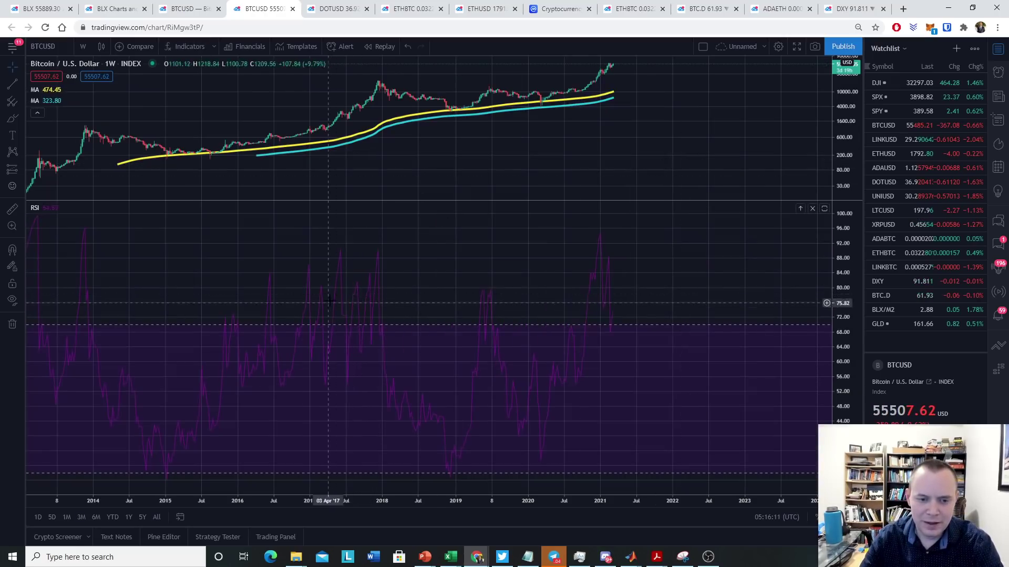
double_click(337, 272)
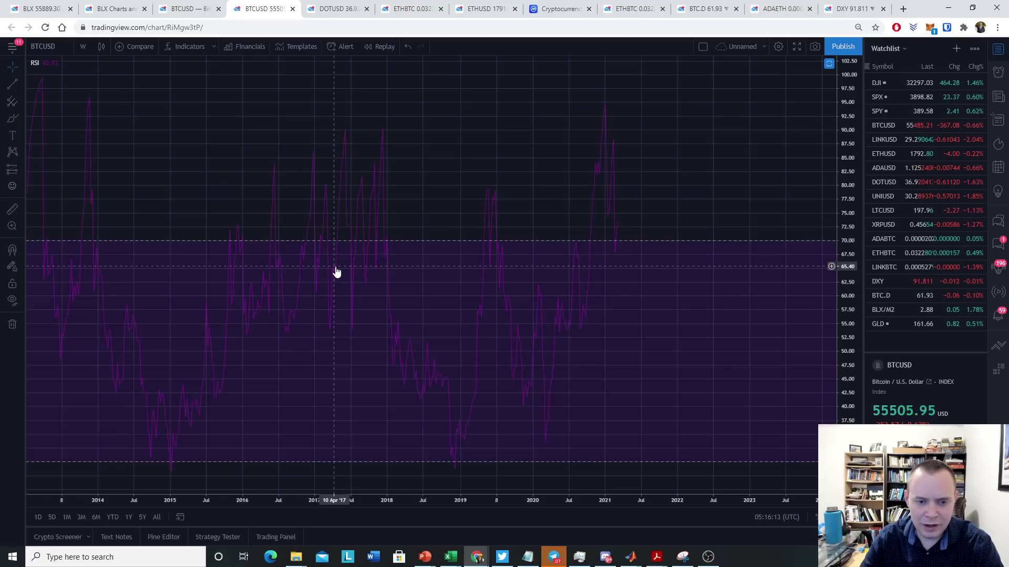
double_click(336, 272)
key("Escape")
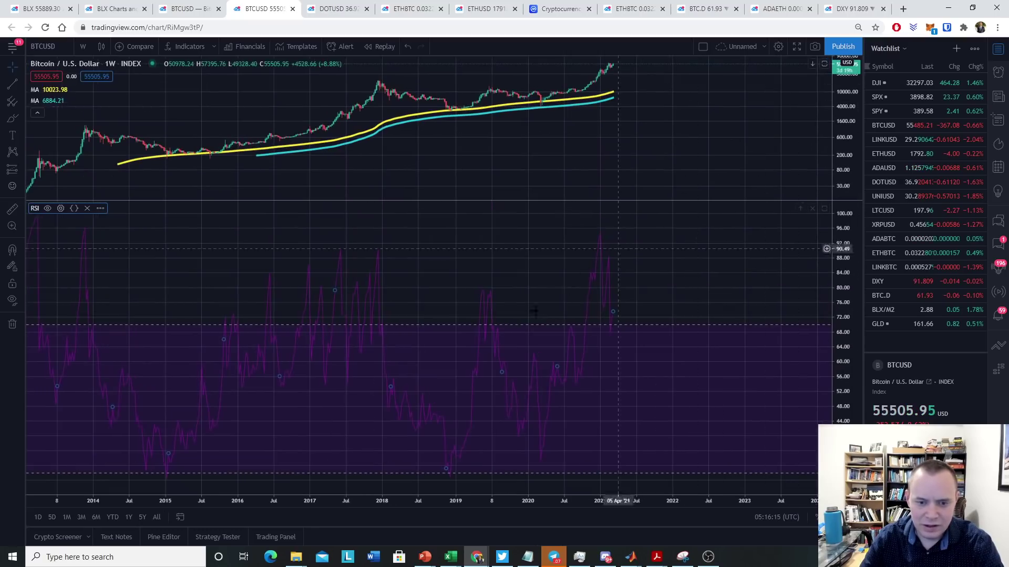
- Style the RSI line white at the thickest width
double_click(491, 307)
left_click(470, 248)
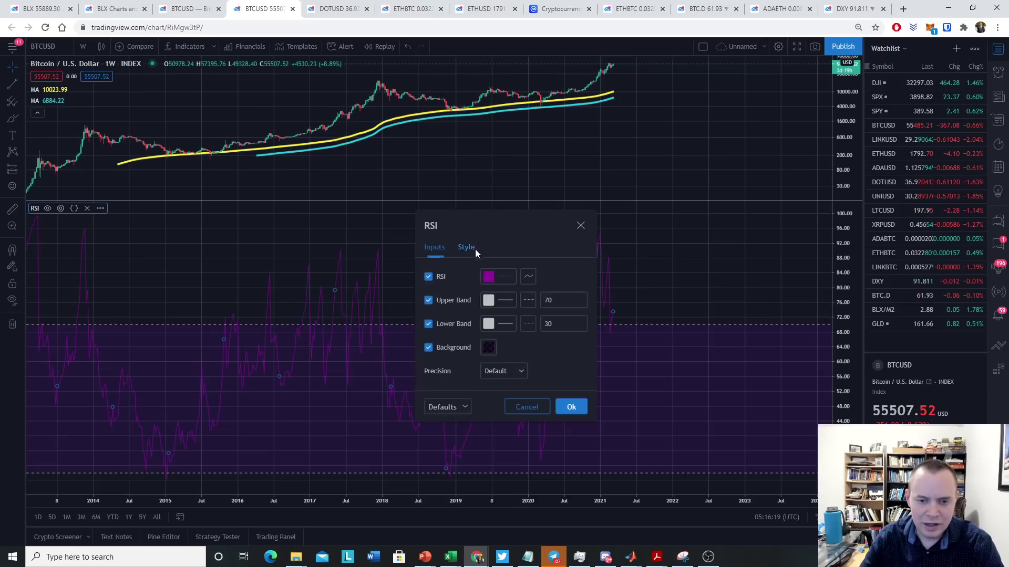
left_click(496, 277)
left_click(490, 296)
left_click(578, 473)
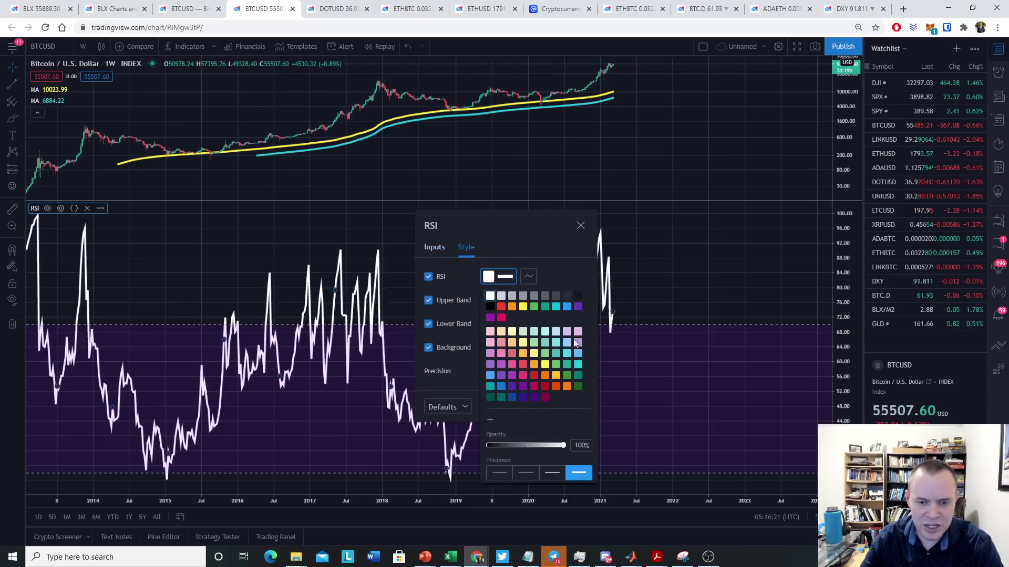
left_click(562, 368)
left_click(570, 407)
scroll(663, 399, "down", 3)
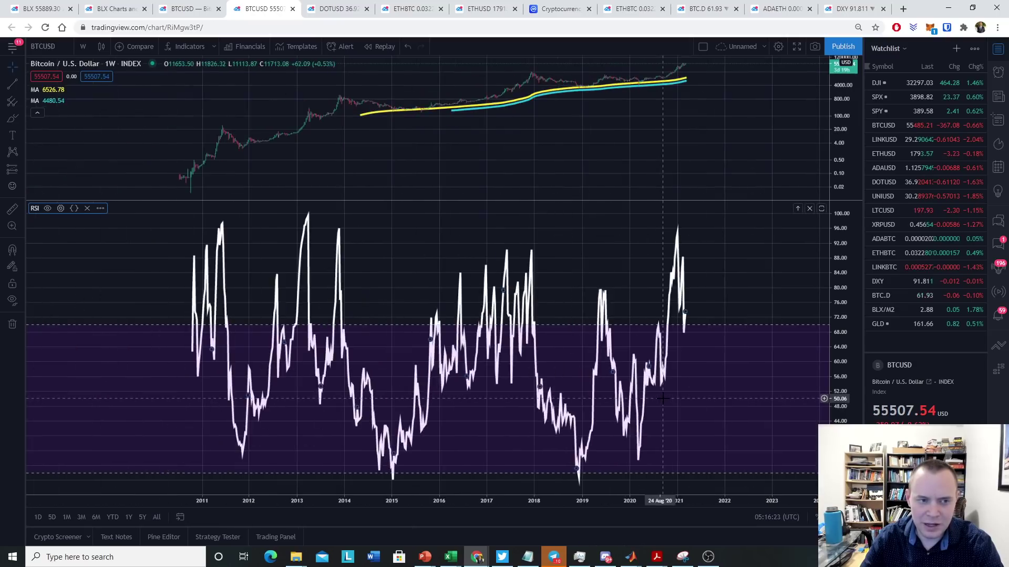
scroll(657, 394, "up", 1)
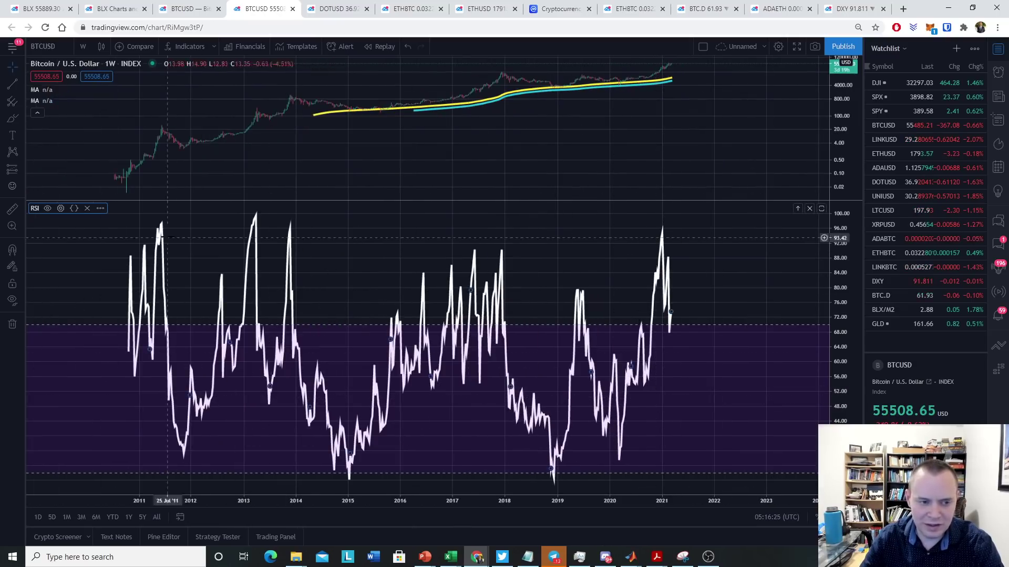
- Reopen the RSI settings and expand the Indicator Timeframe list on Inputs
left_click(47, 208)
left_click(48, 208)
left_click(60, 208)
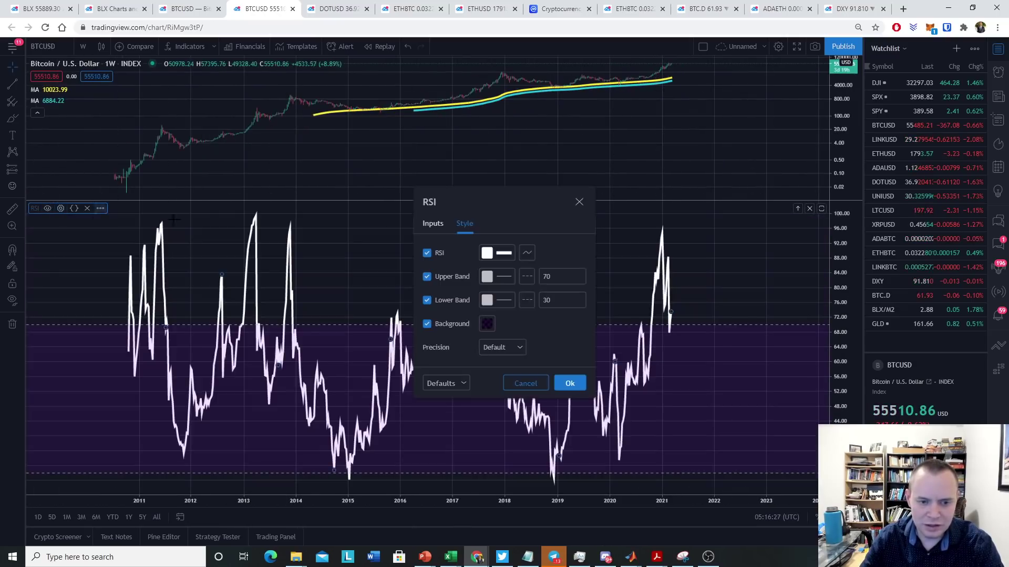
left_click(432, 224)
left_click(528, 250)
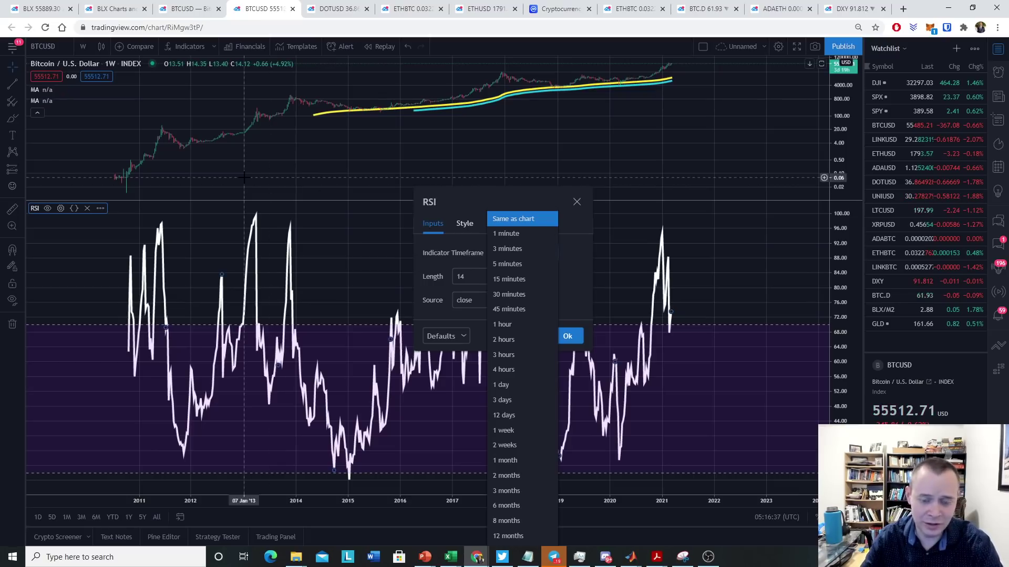
- Keep the RSI timeframe as Same as chart and pan the chart back to earlier history
left_click(581, 275)
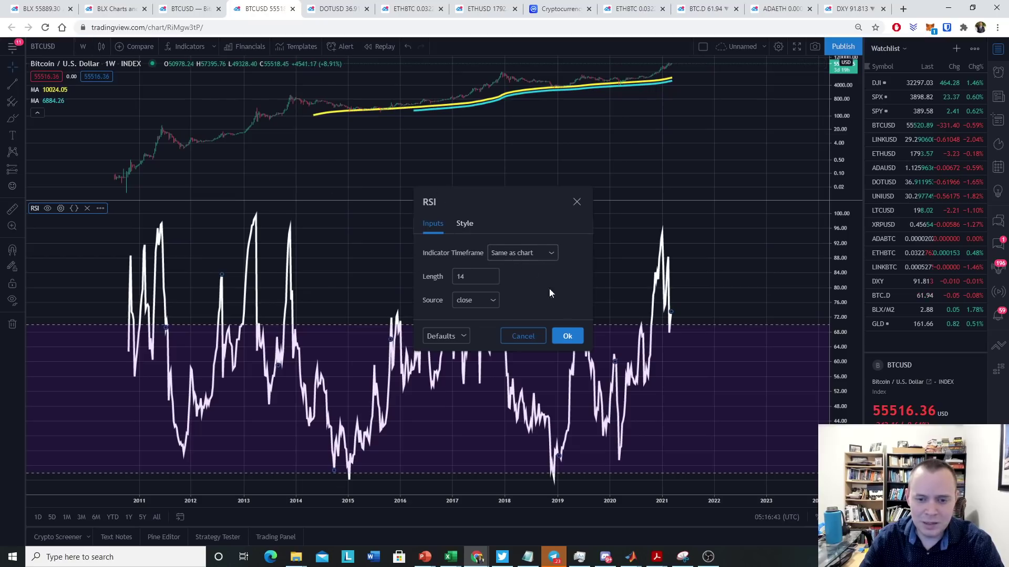
left_click(570, 336)
left_click_drag(543, 261, 595, 284)
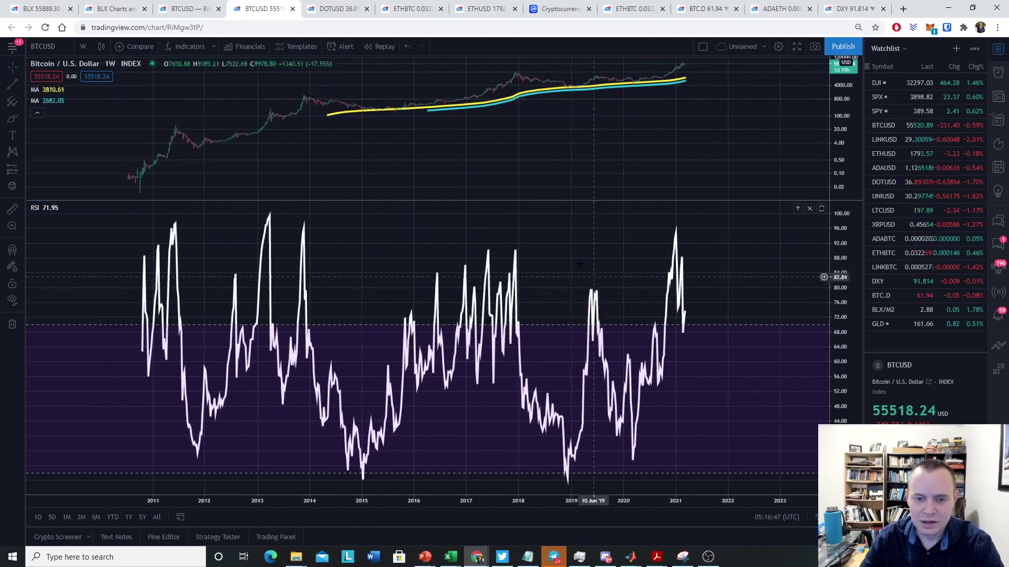
left_click(83, 46)
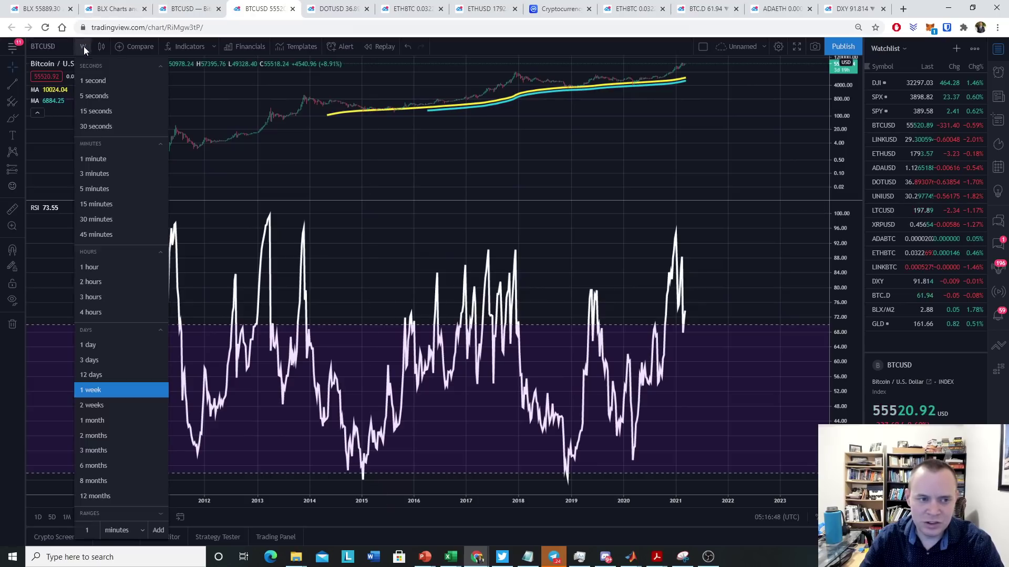
- Switch Bitcoin to the 1-month interval and draw a horizontal line across the RSI peaks near 97
left_click(115, 418)
scroll(501, 338, "up", 3)
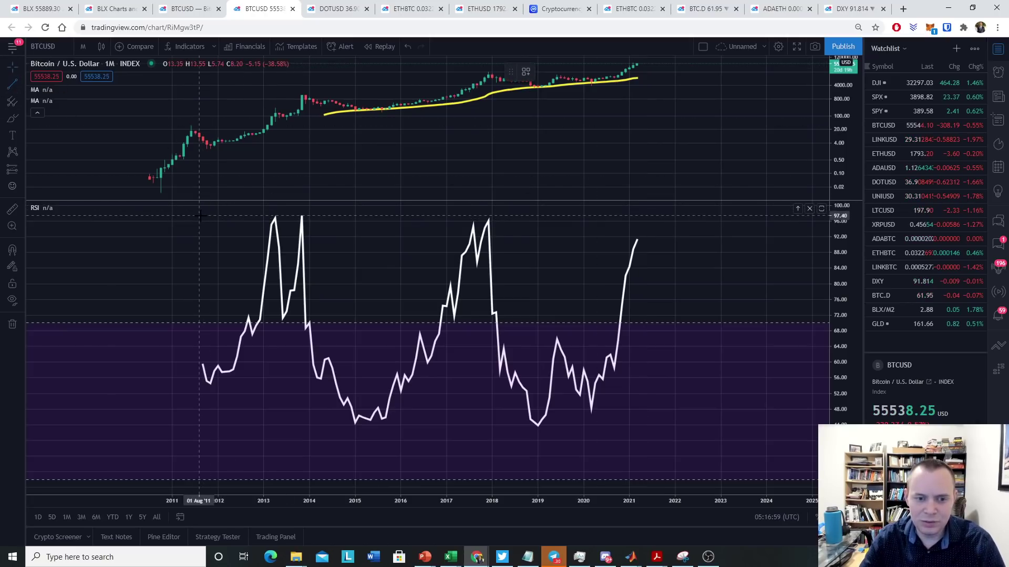
left_click_drag(199, 215, 758, 215)
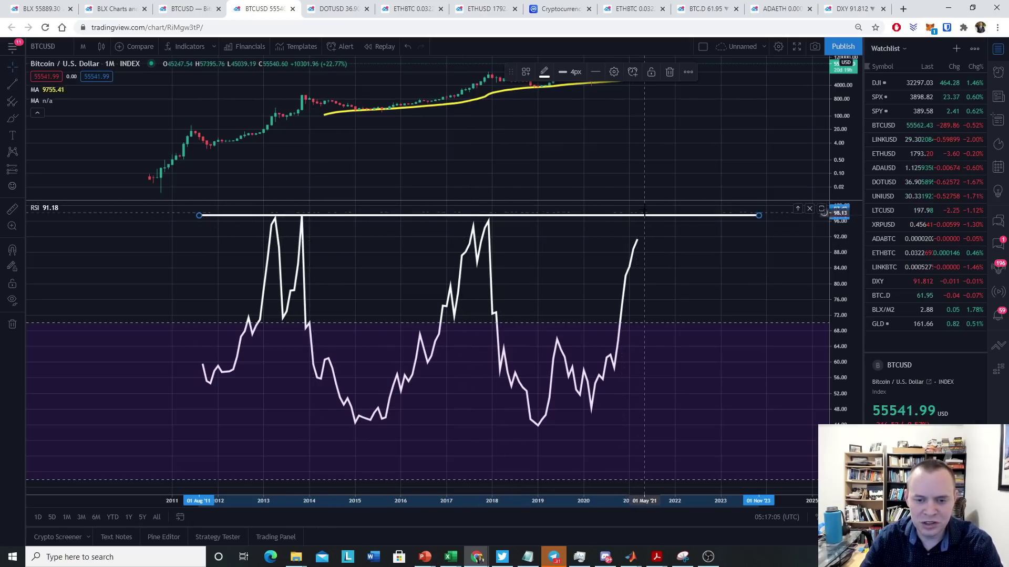
left_click(22, 67)
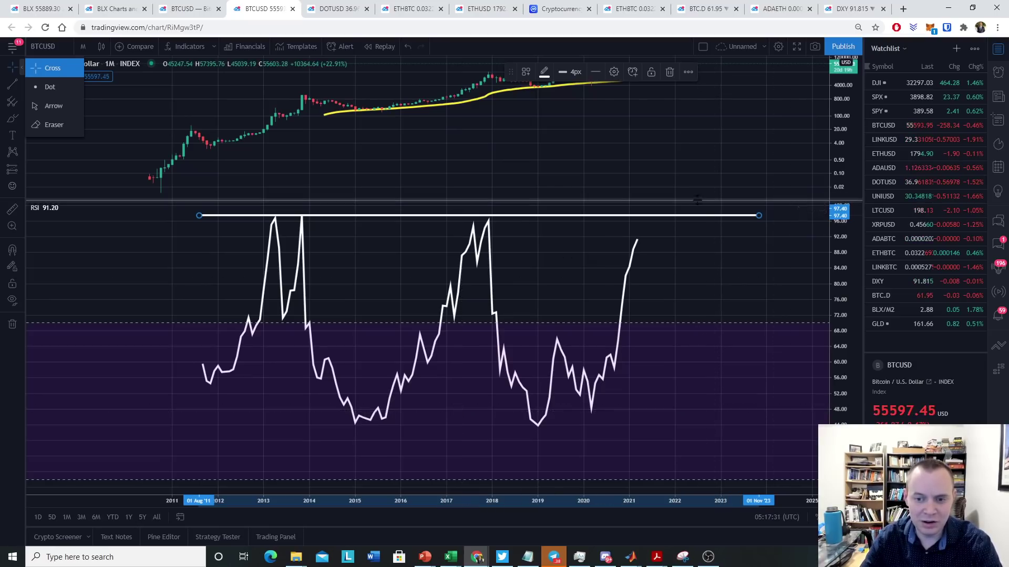
- Load Bitstamp ETHUSD and delete the RSI pane so price fills the chart
left_click_drag(697, 200, 697, 289)
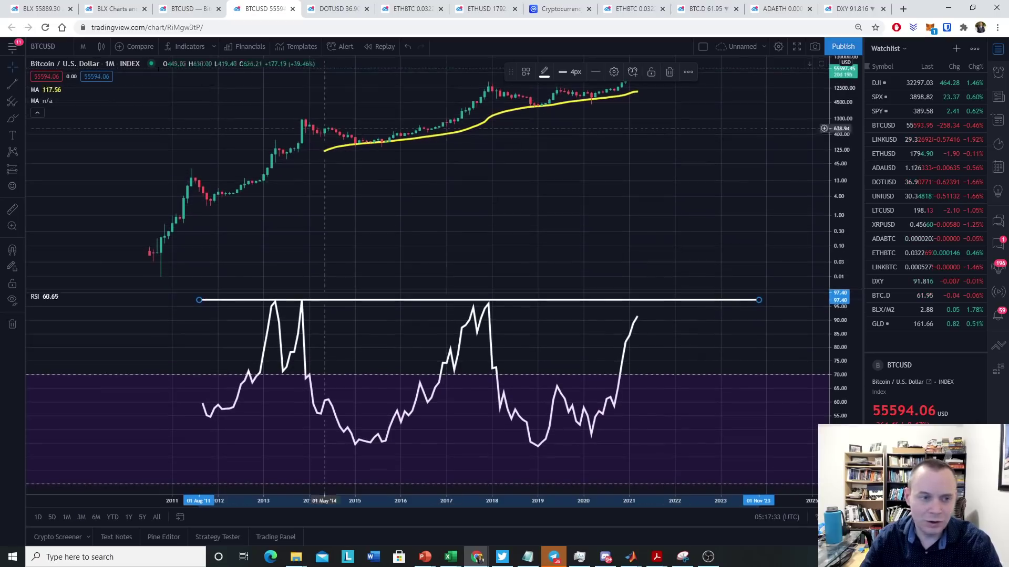
left_click(47, 43)
type("ETHUSD")
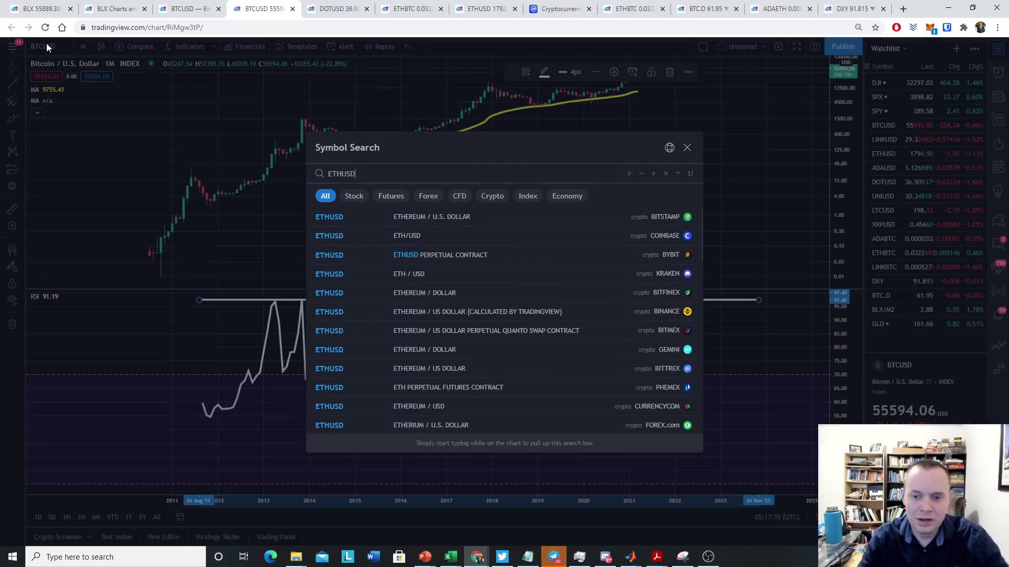
left_click(426, 215)
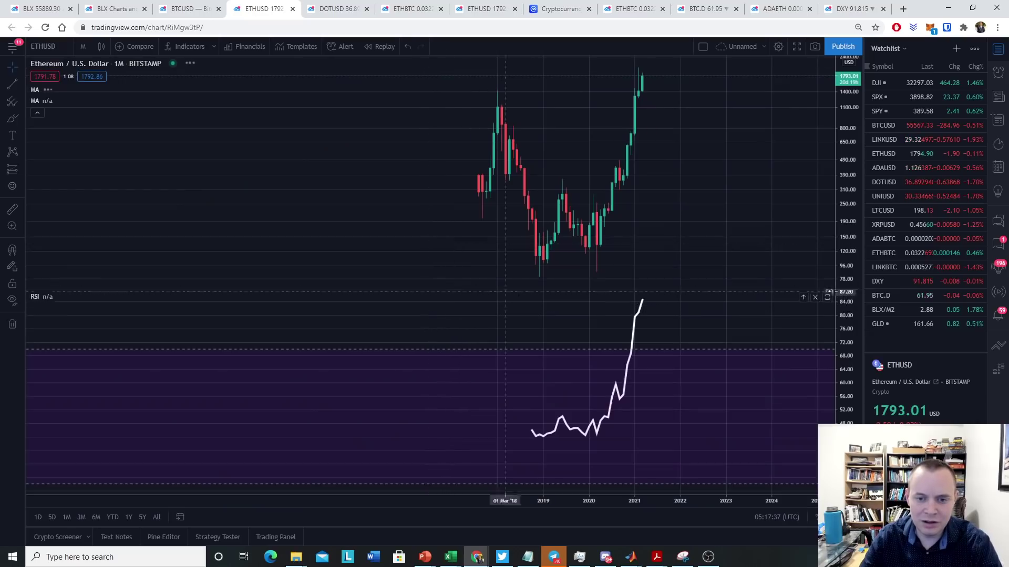
scroll(604, 421, "up", 5)
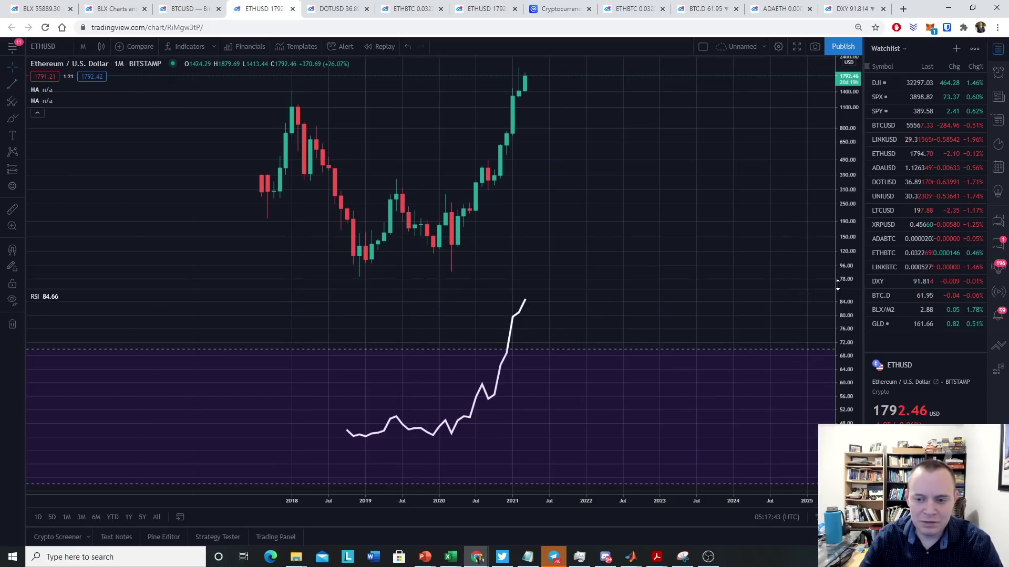
left_click(814, 297)
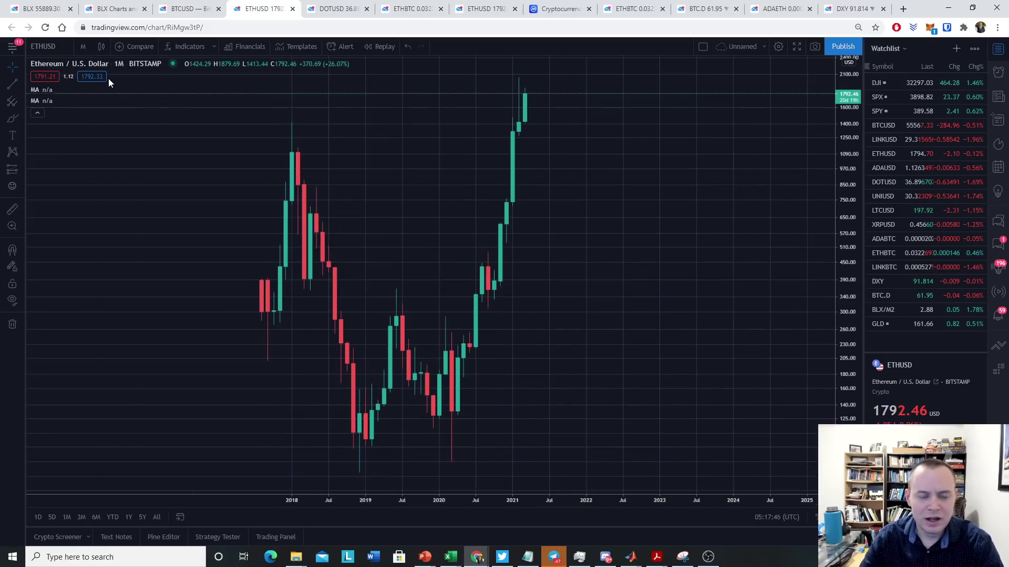